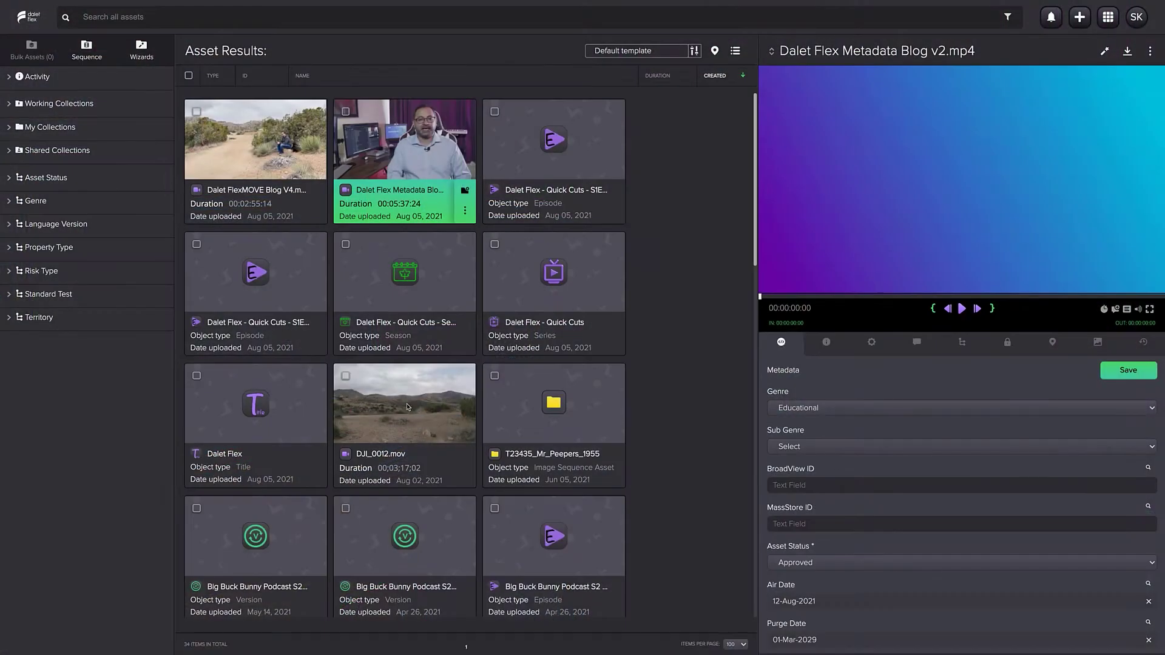
Set DJI_0012.mov's Date Published to 30 July 2021 and save its metadata.
{"action": "left_click", "coordinate": [405, 465]}
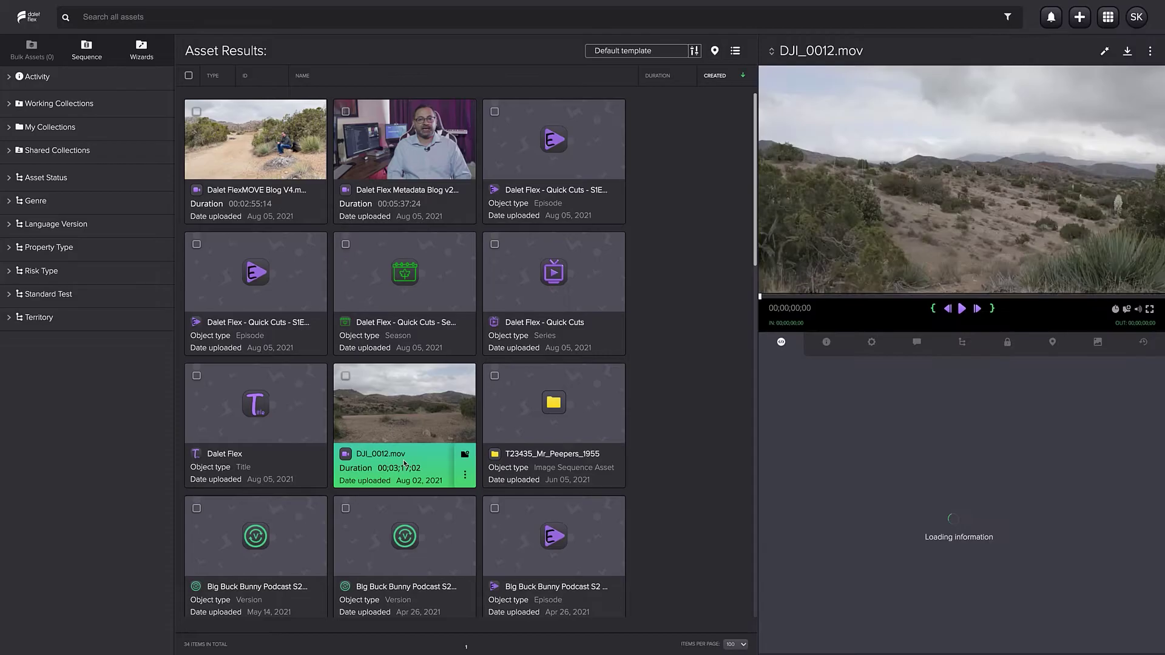
{"action": "double_click", "coordinate": [405, 464]}
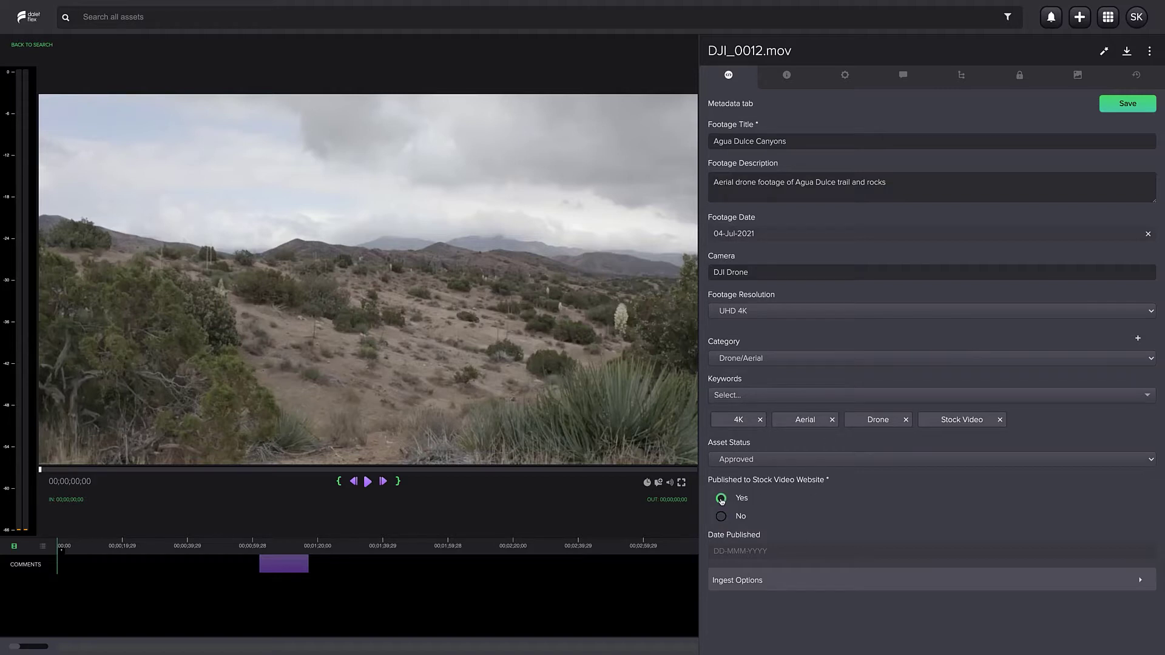
{"action": "left_click", "coordinate": [745, 550]}
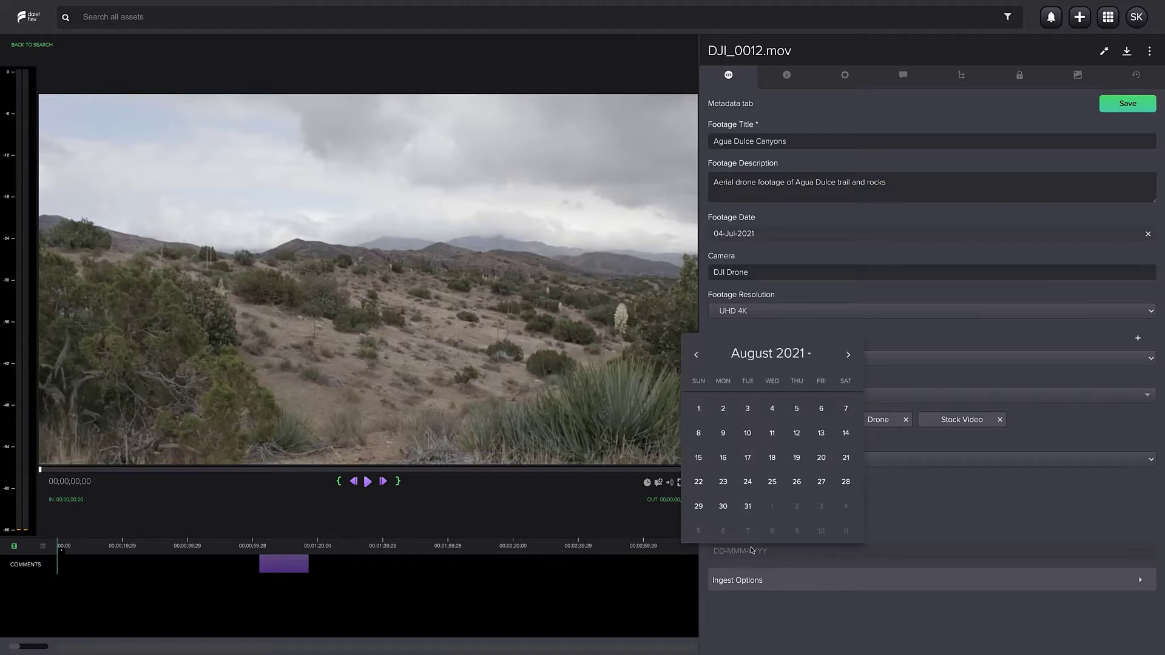
{"action": "left_click", "coordinate": [697, 355]}
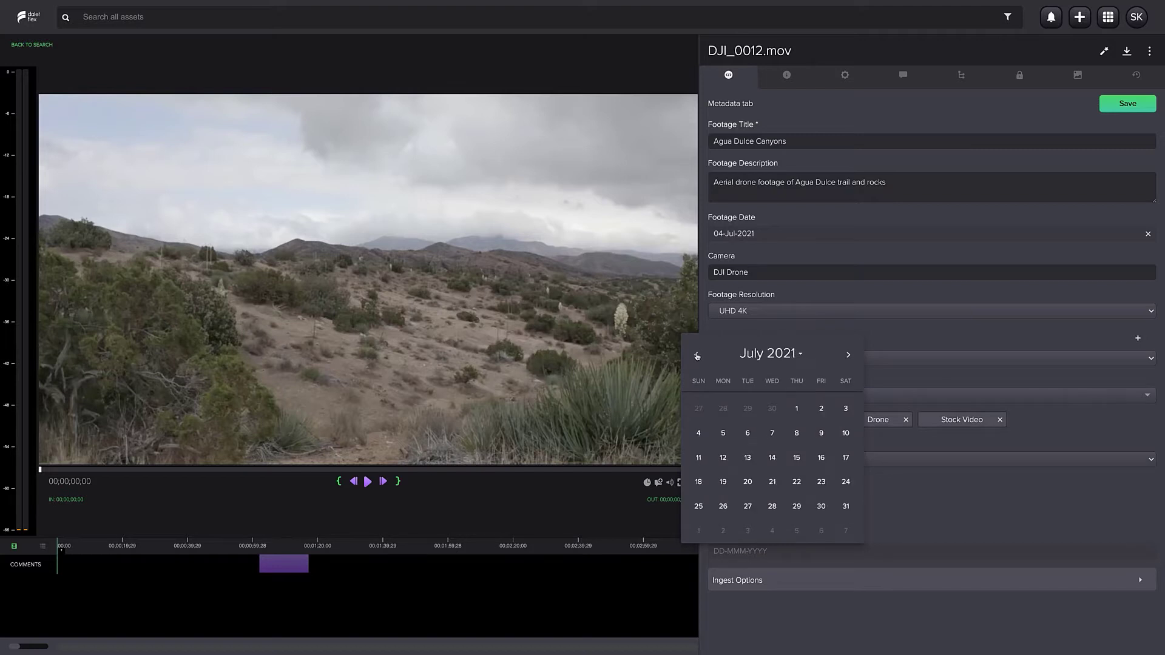
{"action": "left_click", "coordinate": [822, 507]}
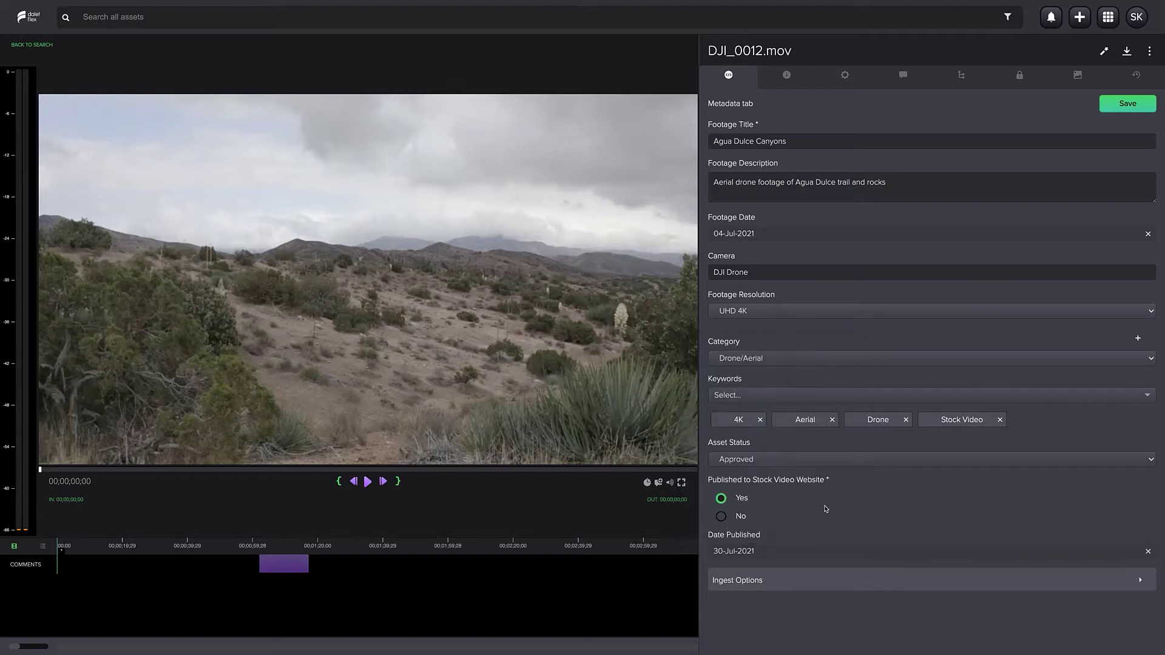
{"action": "left_click", "coordinate": [1111, 108]}
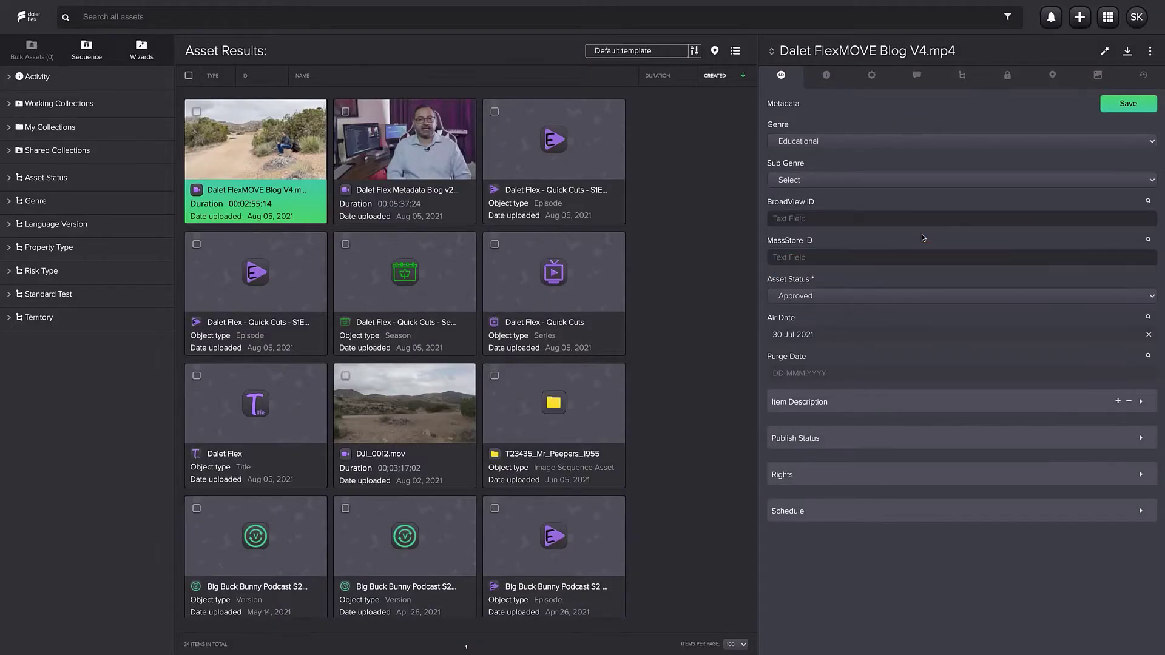
Set the YouTube publish status to Published, then expand Rights to begin a Rights Notes entry.
{"action": "left_click", "coordinate": [1142, 436]}
{"action": "scroll", "coordinate": [792, 477], "scroll_direction": "down", "scroll_amount": 3}
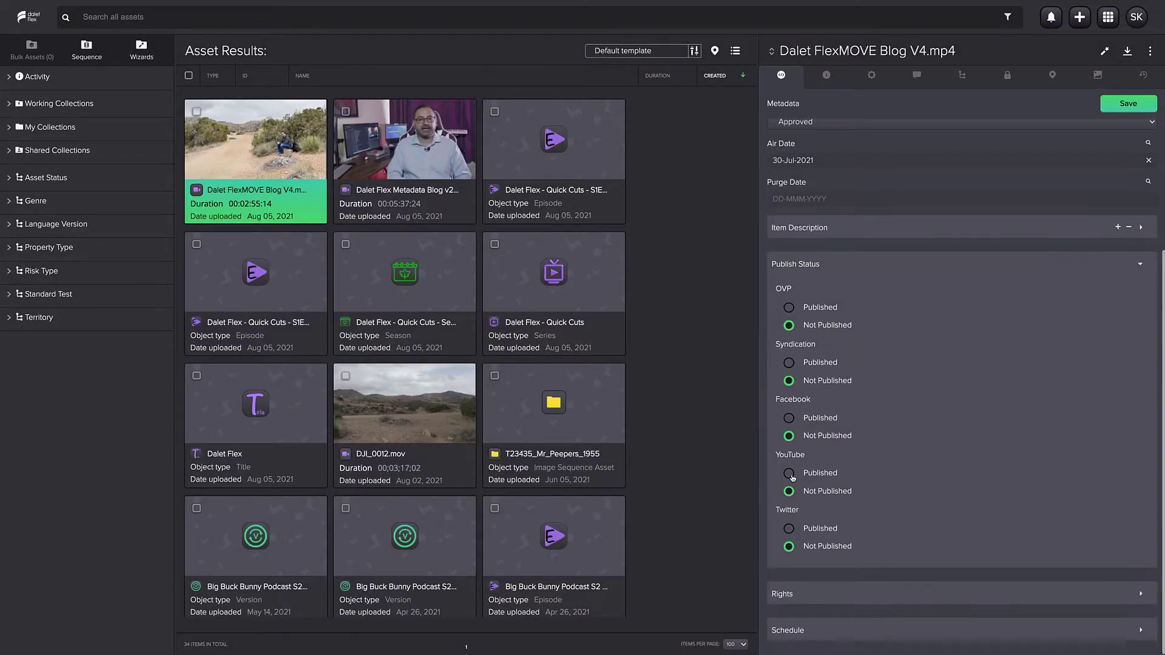
{"action": "left_click", "coordinate": [1141, 594]}
{"action": "scroll", "coordinate": [971, 546], "scroll_direction": "down", "scroll_amount": 4}
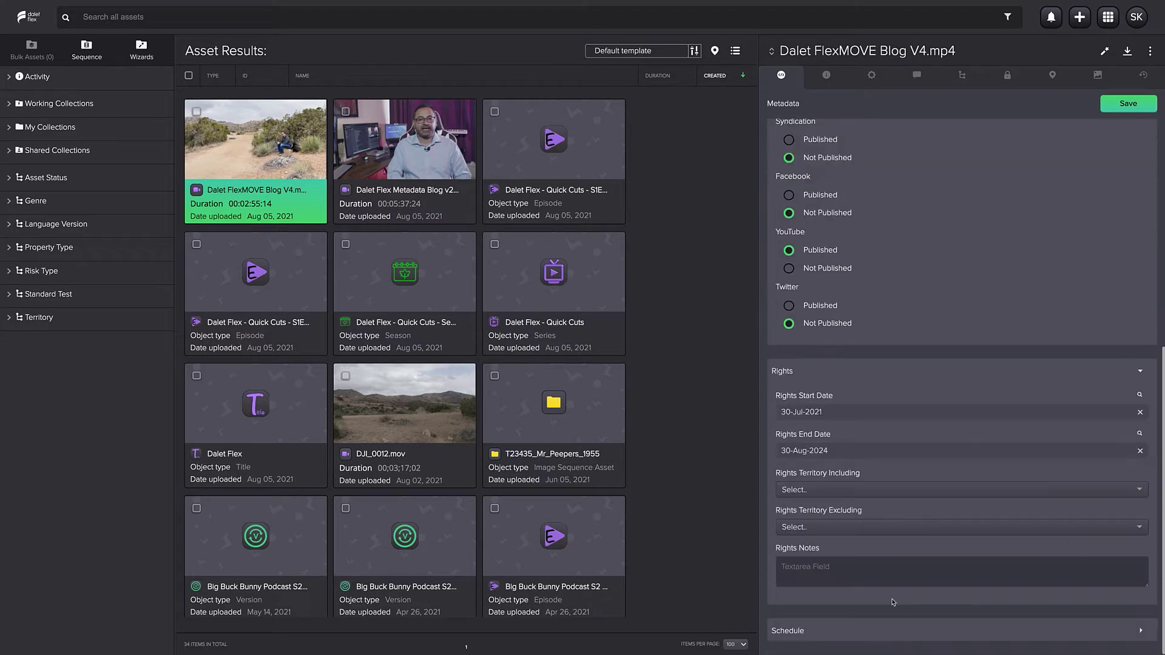
{"action": "left_click", "coordinate": [873, 569]}
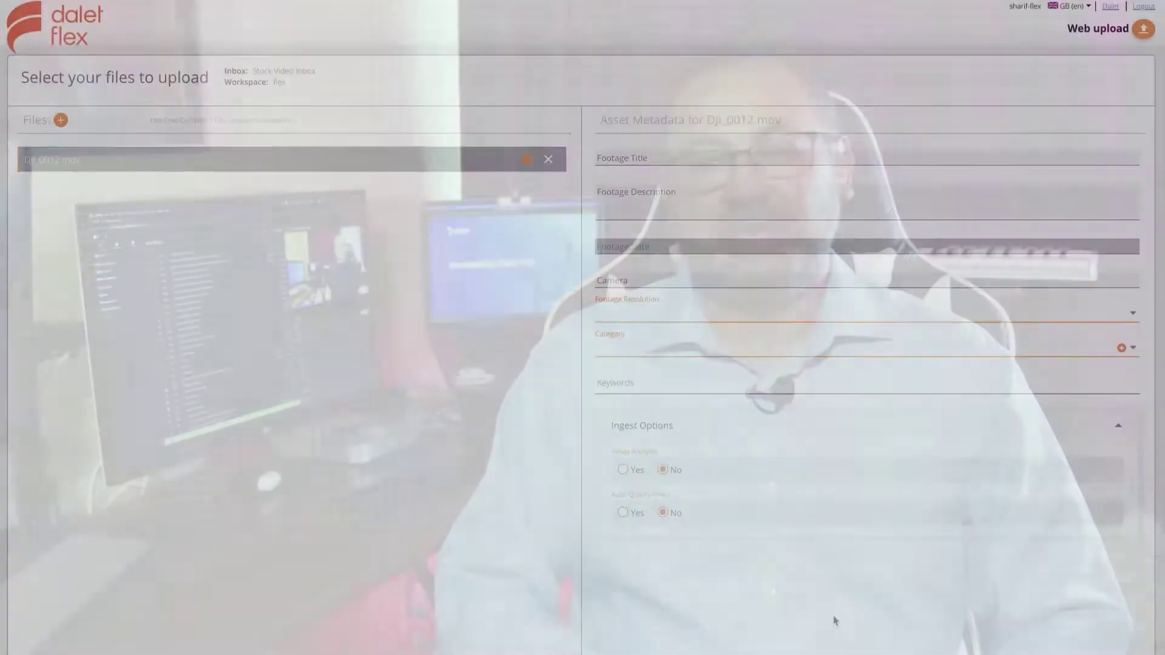
Enter footage title 'Agua Dulce Canyons', a description, and camera 'DJI Drone'.
{"action": "left_click", "coordinate": [646, 159]}
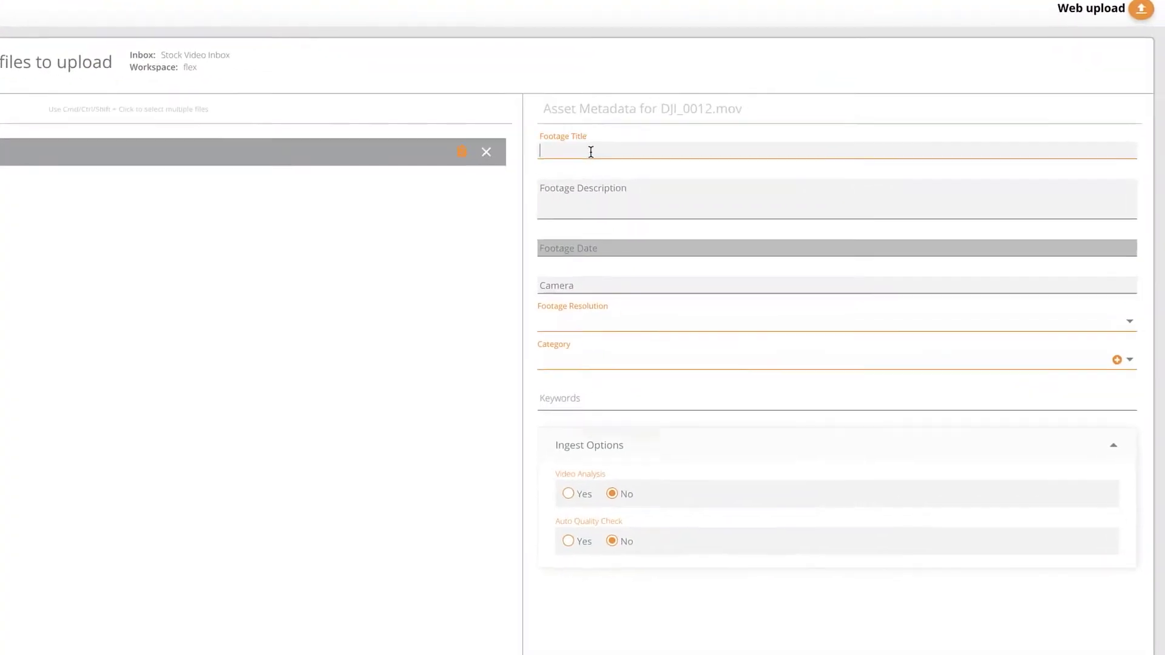
{"action": "type", "text": "Agua Dulce C"}
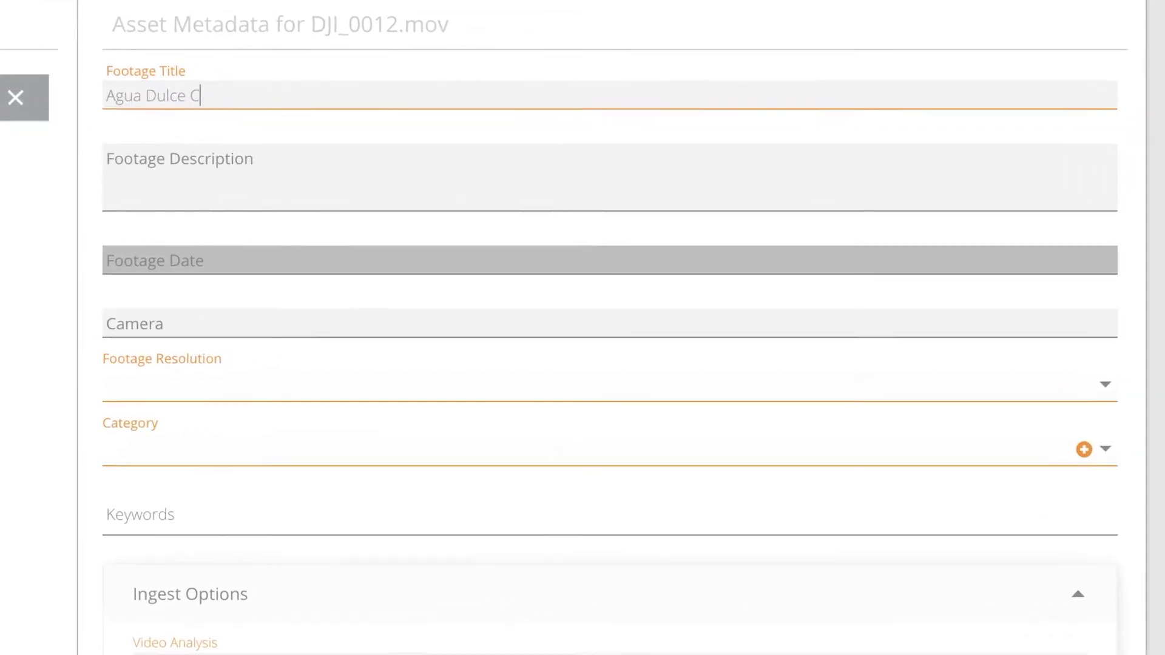
{"action": "type", "text": "anyons"}
{"action": "left_click", "coordinate": [191, 181]}
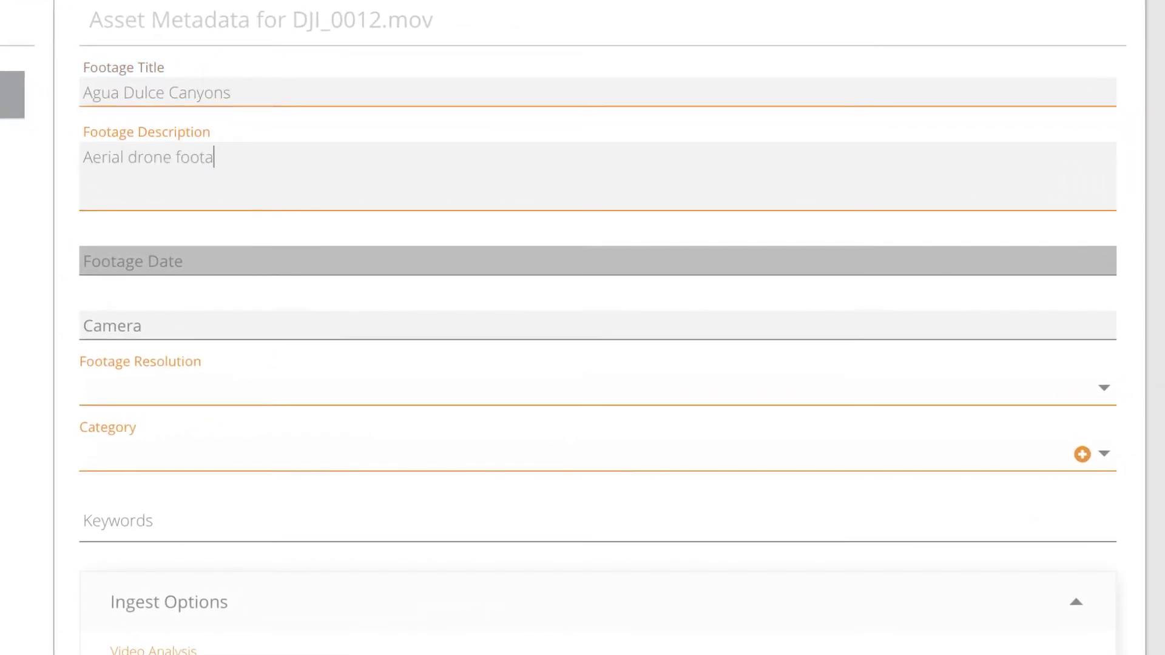
{"action": "left_click", "coordinate": [191, 330]}
{"action": "type", "text": "DJI Drone"}
Choose UHD 4K resolution and Drone/Aerial category, and add keywords Aerial and Stock Video.
{"action": "left_click", "coordinate": [187, 388]}
{"action": "left_click", "coordinate": [188, 475]}
{"action": "left_click", "coordinate": [188, 472]}
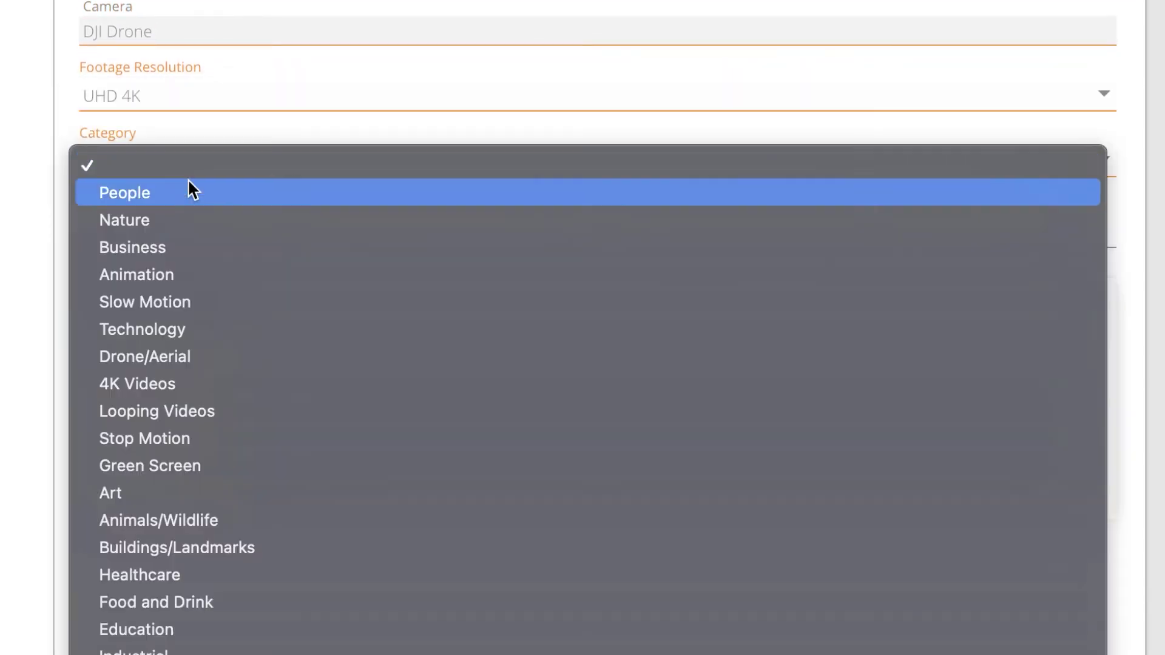
{"action": "left_click", "coordinate": [218, 356]}
{"action": "left_click", "coordinate": [174, 224]}
{"action": "type", "text": "Aeri"}
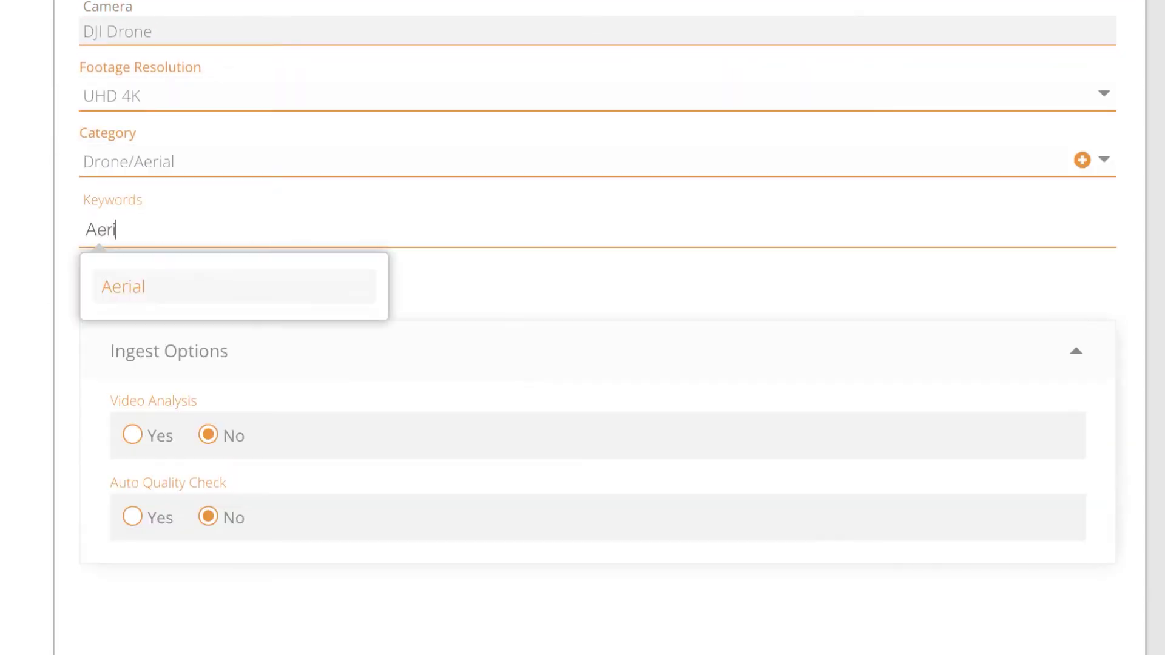
{"action": "key", "text": "Return"}
{"action": "type", "text": "Stock Video"}
{"action": "key", "text": "Return"}
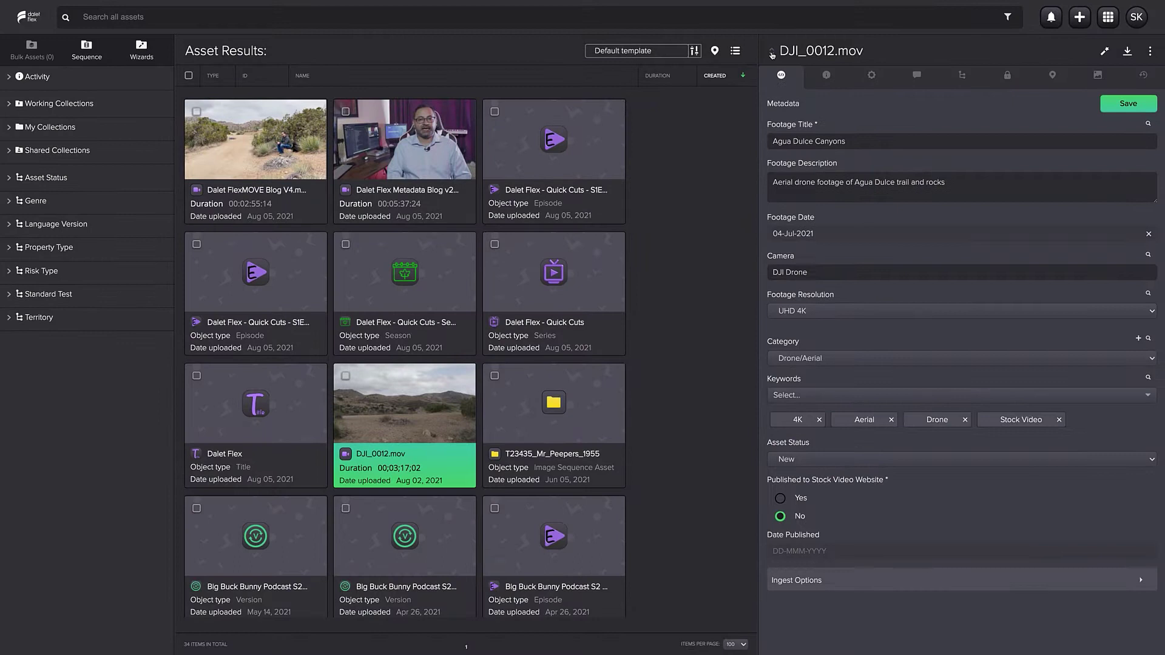
Set the asset status to Approved and start choosing a Date Published.
{"action": "left_click", "coordinate": [875, 459]}
{"action": "left_click", "coordinate": [813, 432]}
{"action": "left_click", "coordinate": [801, 551]}
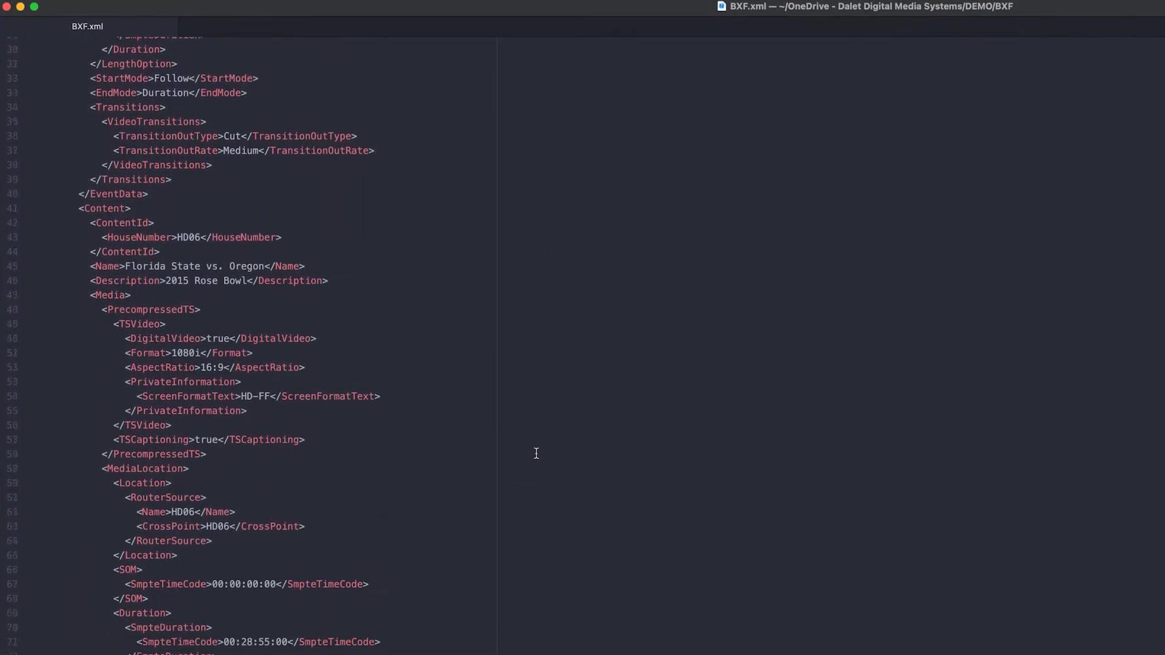
{"action": "scroll", "coordinate": [537, 453], "scroll_direction": "down", "scroll_amount": 5}
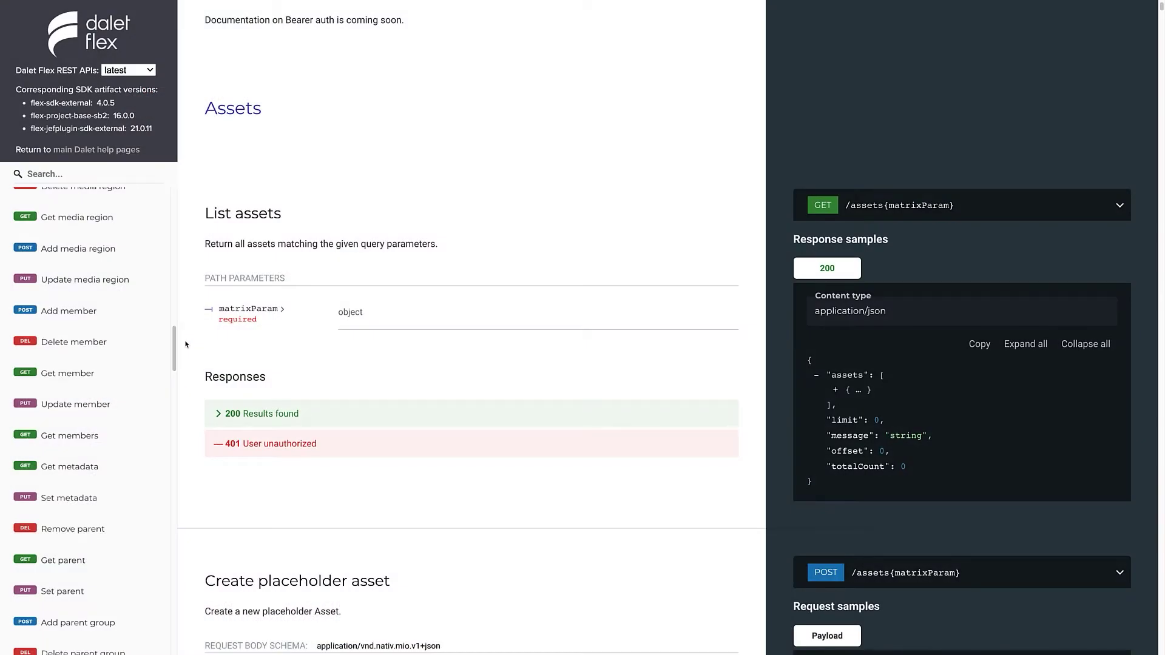
Jump to the Set metadata endpoint under Assets and scroll through its documentation.
{"action": "left_click", "coordinate": [82, 496]}
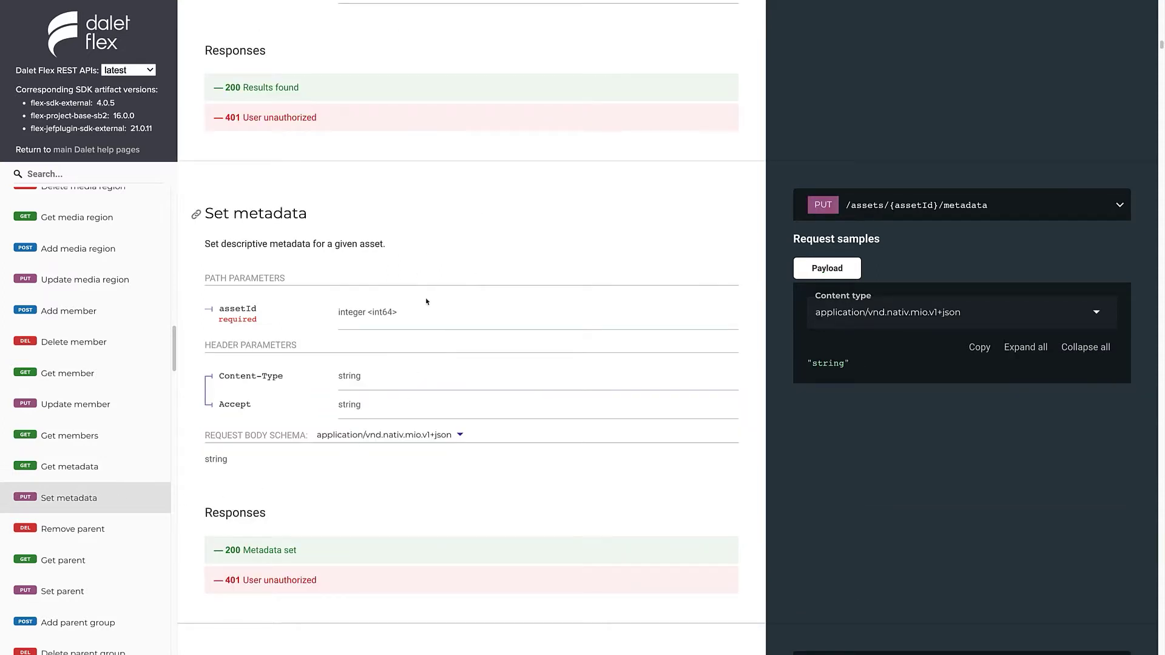
{"action": "scroll", "coordinate": [599, 391], "scroll_direction": "down", "scroll_amount": 2}
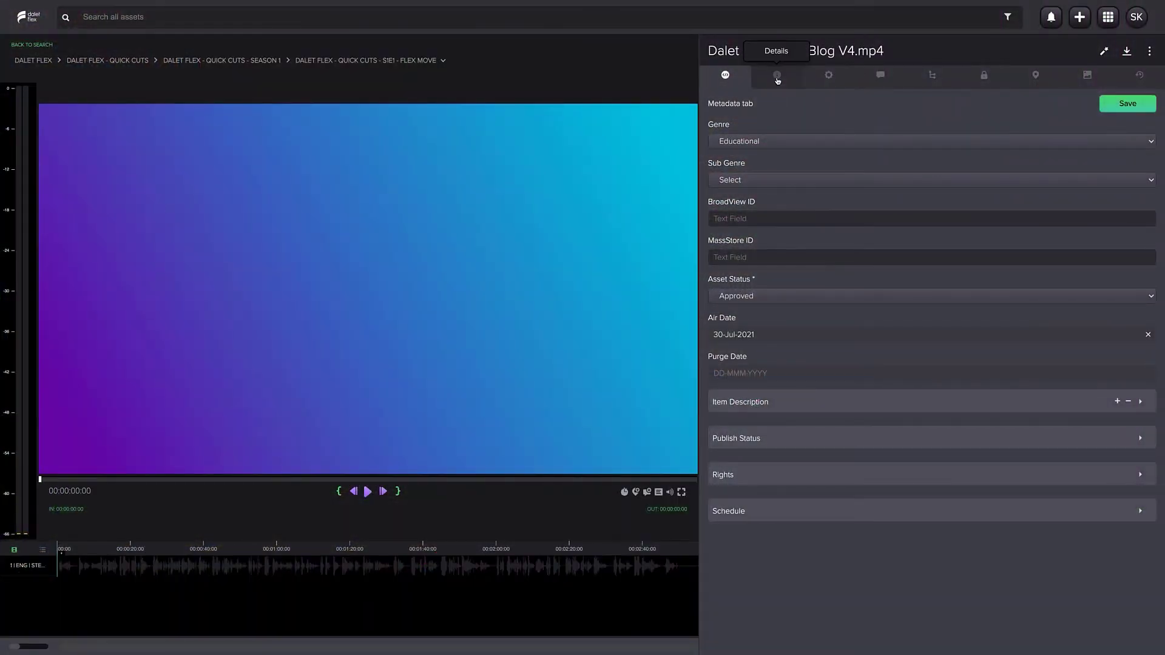
View the asset's general details, then its technical metadata down to Audio Stream Information.
{"action": "left_click", "coordinate": [778, 76]}
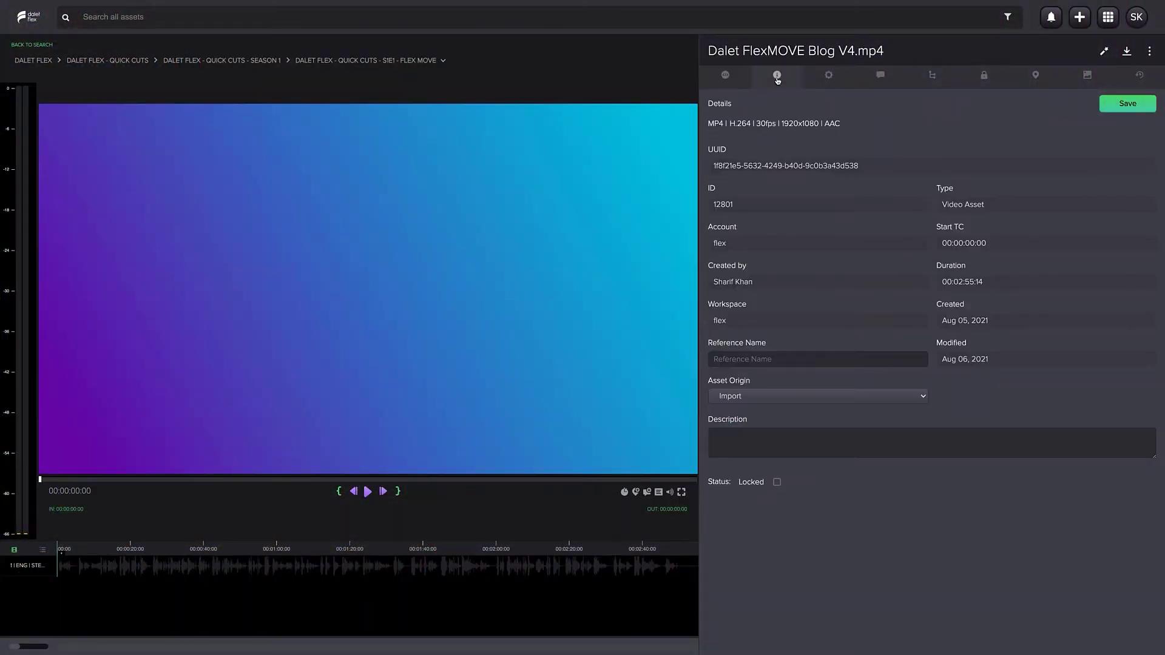
{"action": "left_click", "coordinate": [829, 75]}
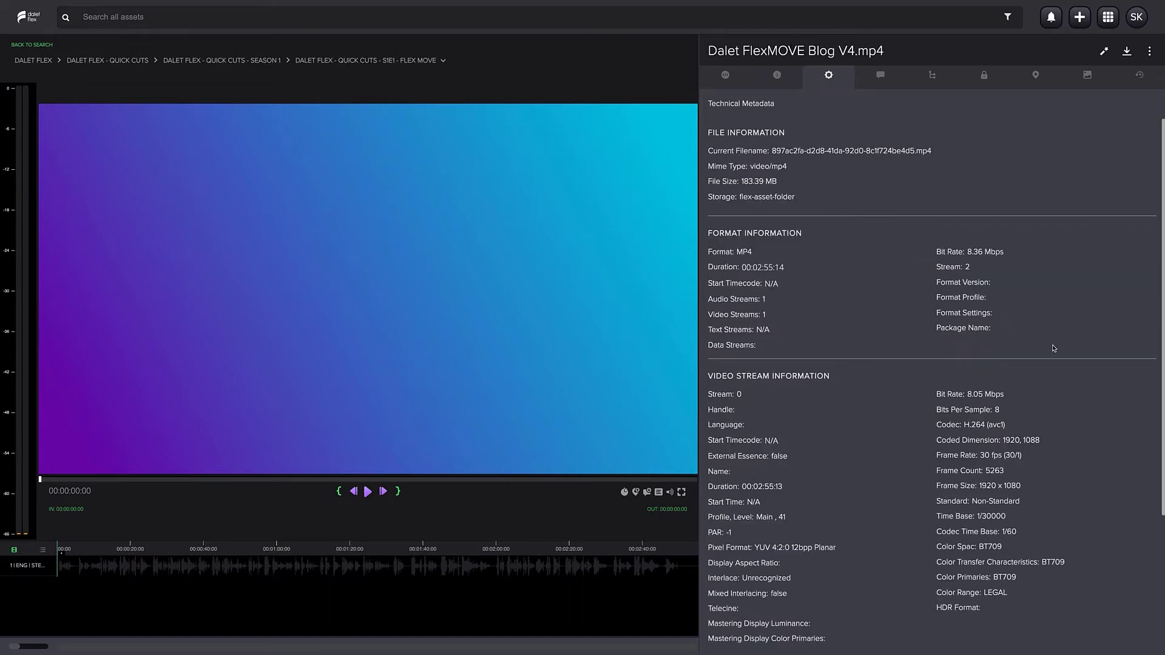
{"action": "scroll", "coordinate": [1081, 455], "scroll_direction": "down", "scroll_amount": 3}
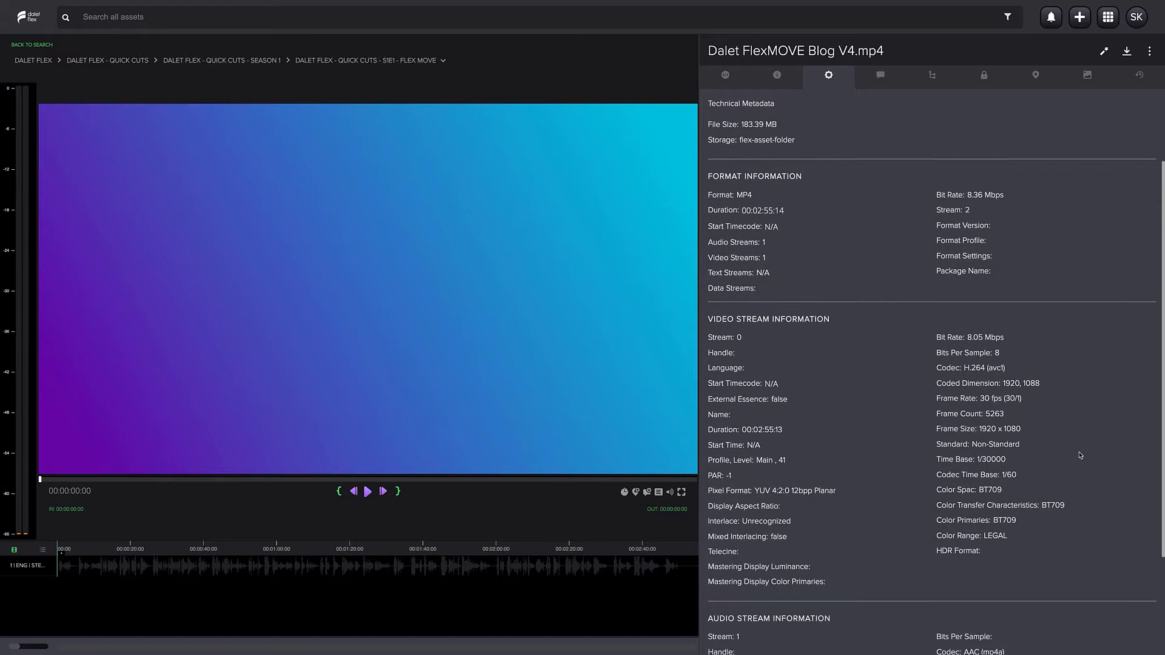
{"action": "scroll", "coordinate": [1101, 473], "scroll_direction": "down", "scroll_amount": 2}
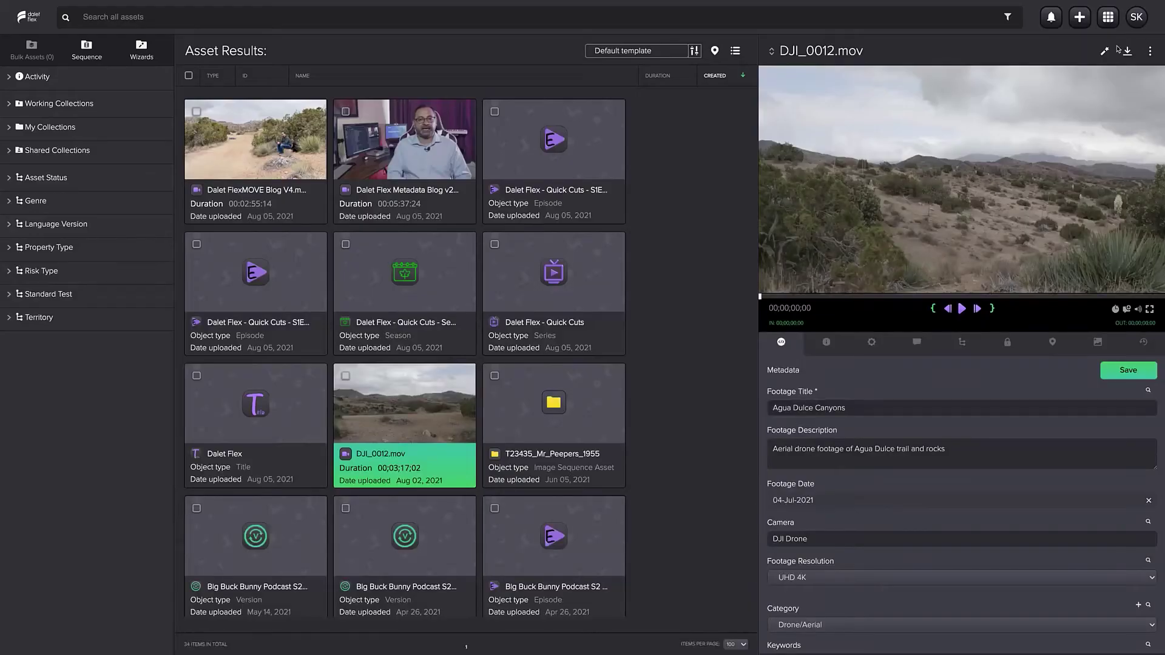
Run Analyze with Media Cortex on DJI_0012.mov from the wand actions menu.
{"action": "left_click", "coordinate": [1105, 51]}
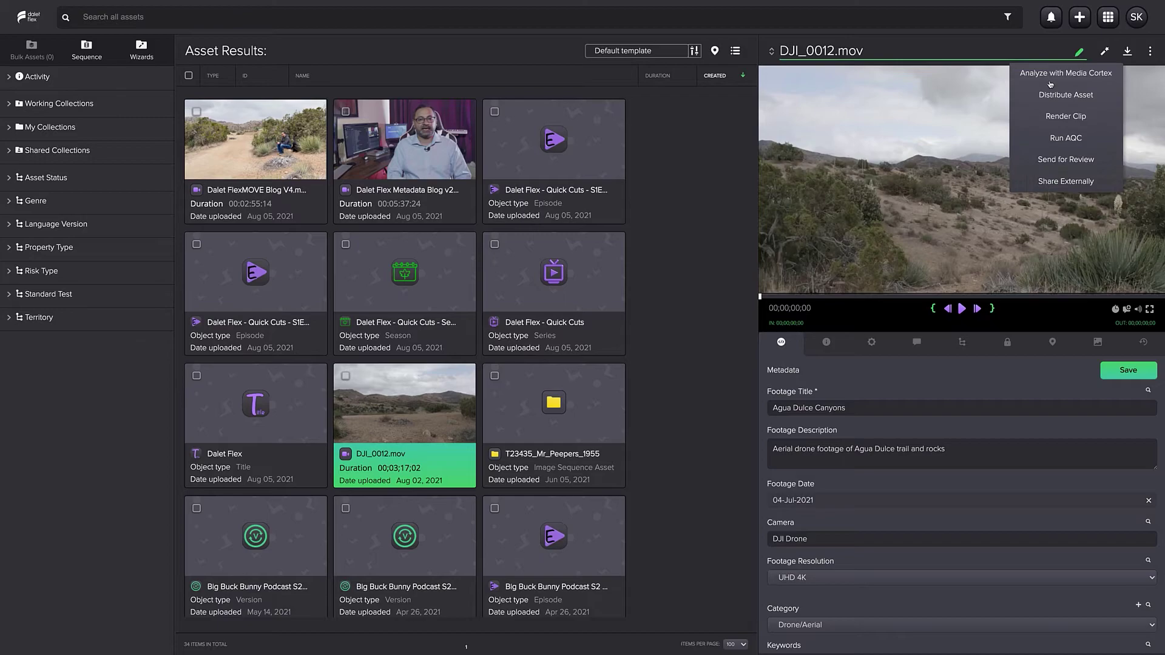
{"action": "left_click", "coordinate": [1067, 73]}
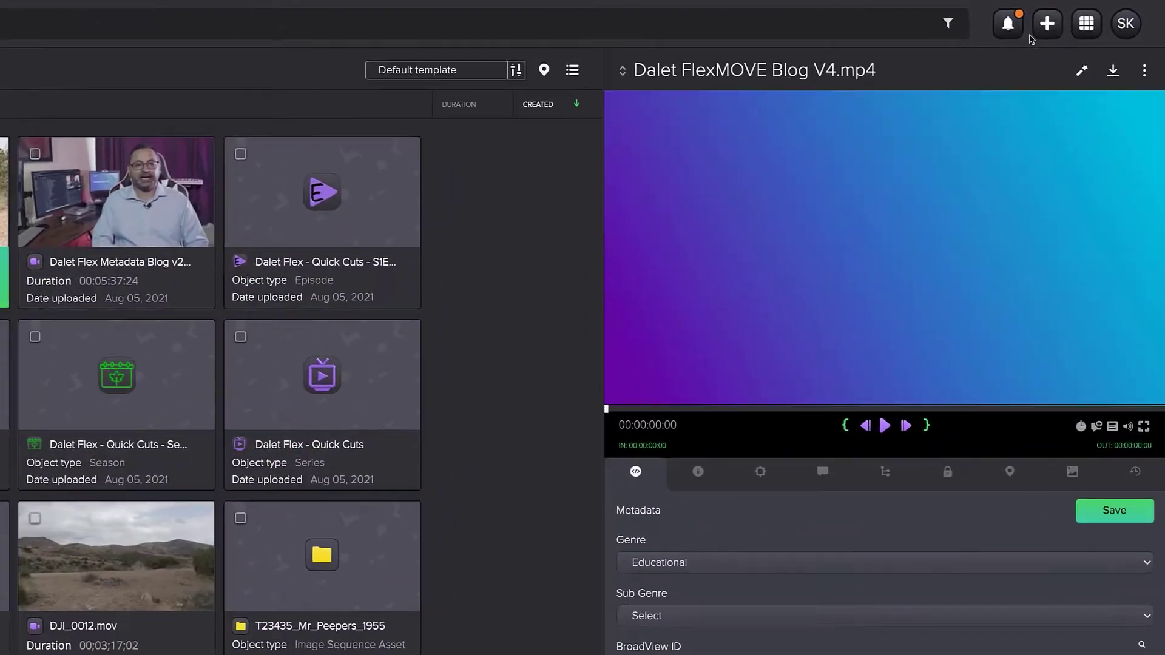
Start the Metadata Review task from the Available Tasks notifications list.
{"action": "left_click", "coordinate": [1047, 17]}
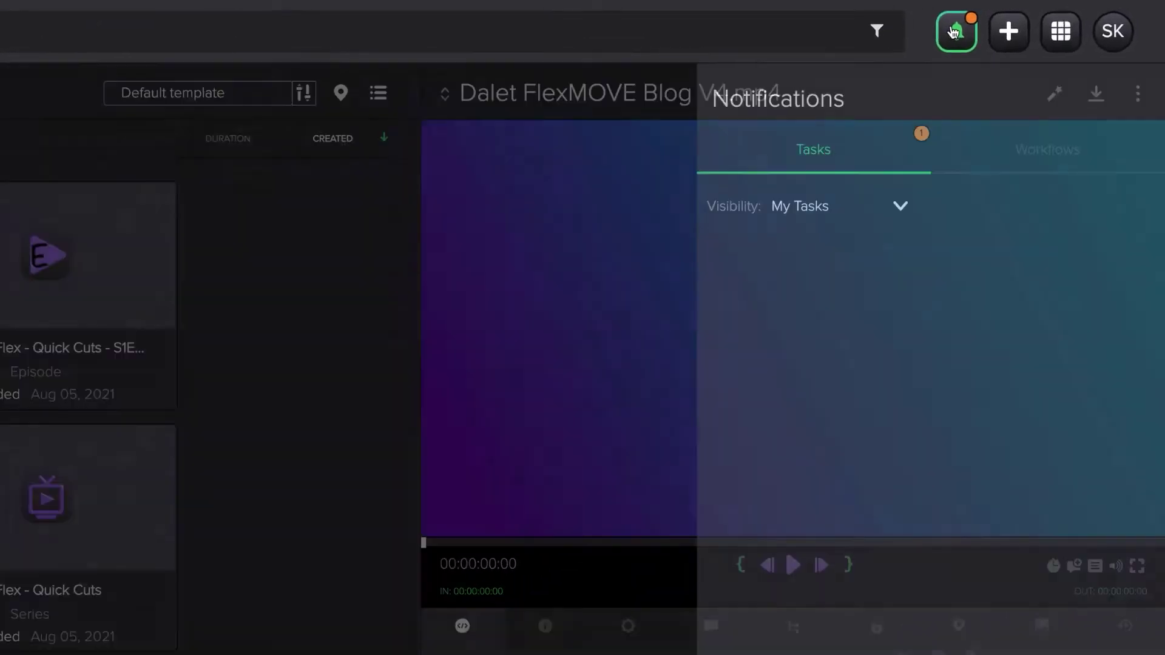
{"action": "left_click", "coordinate": [1007, 115]}
{"action": "left_click", "coordinate": [853, 256]}
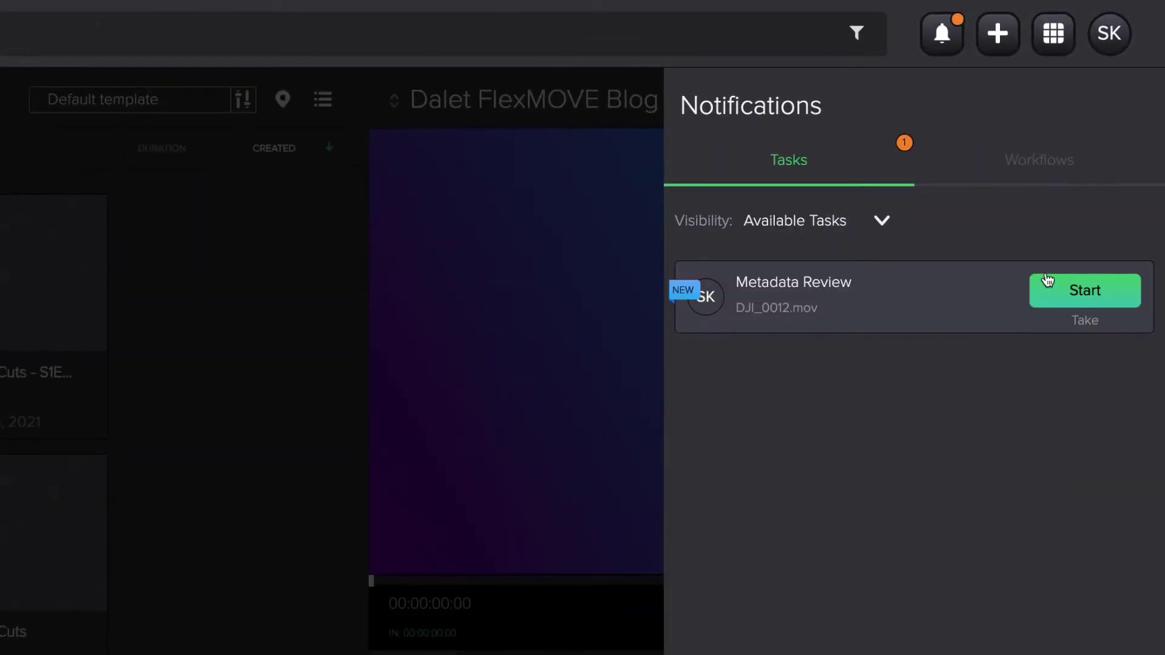
{"action": "left_click", "coordinate": [1064, 290]}
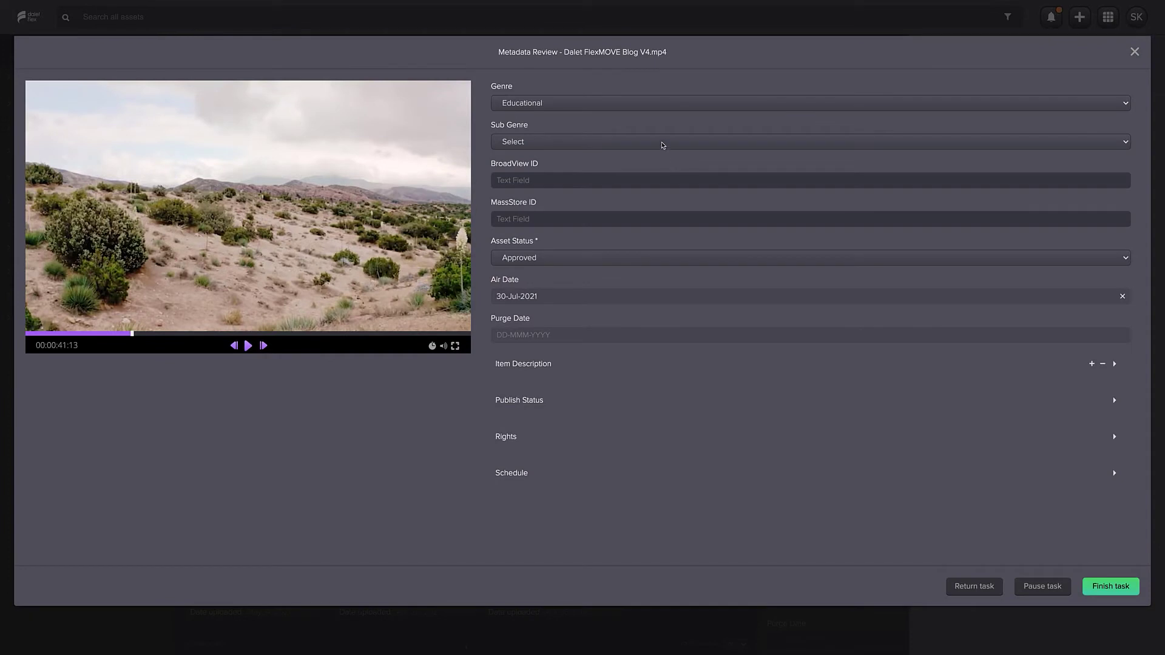
Set Sub Genre to Product and expand the Publish Status options.
{"action": "left_click", "coordinate": [662, 145]}
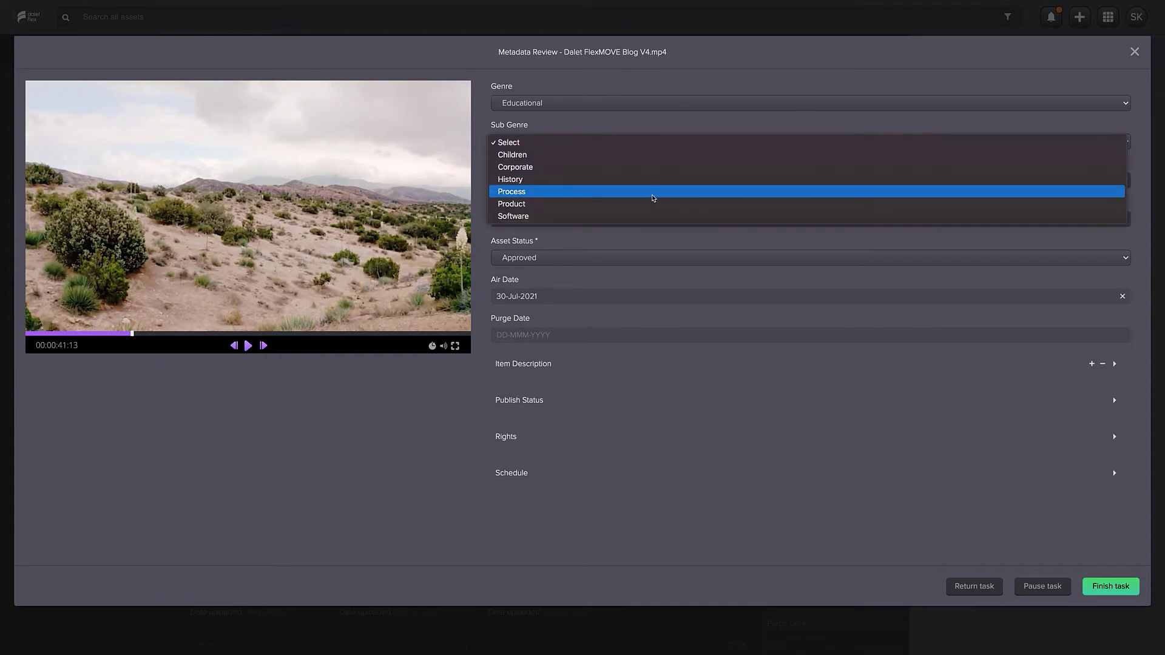
{"action": "left_click", "coordinate": [653, 201]}
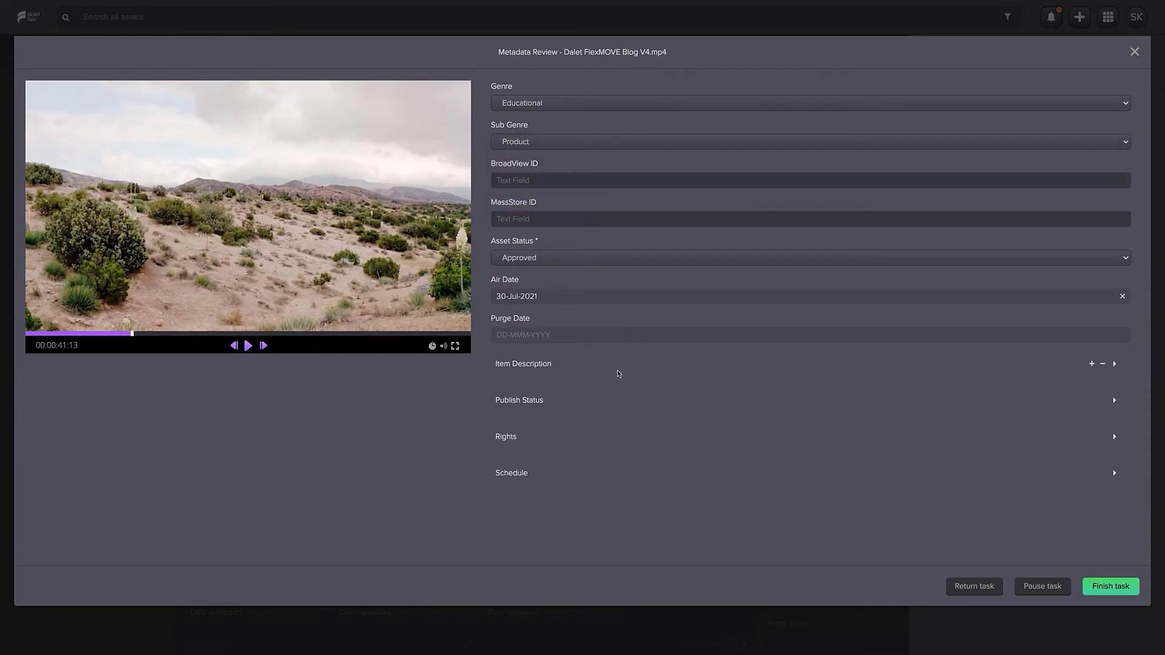
{"action": "left_click", "coordinate": [1115, 401]}
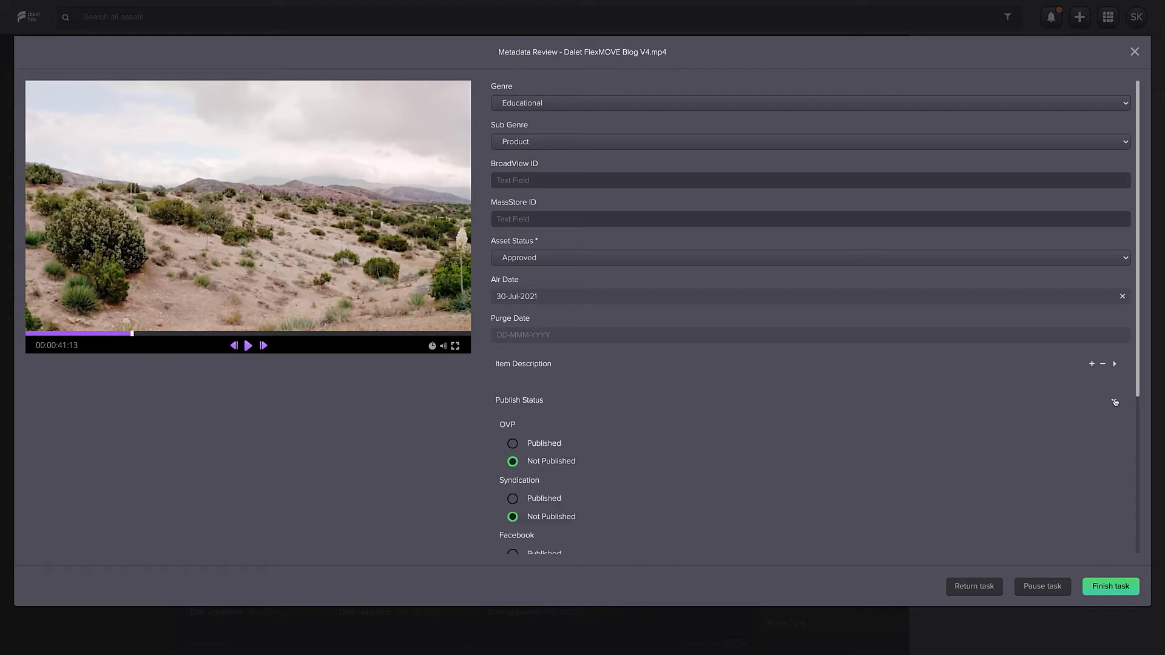
{"action": "scroll", "coordinate": [944, 510], "scroll_direction": "down", "scroll_amount": 2}
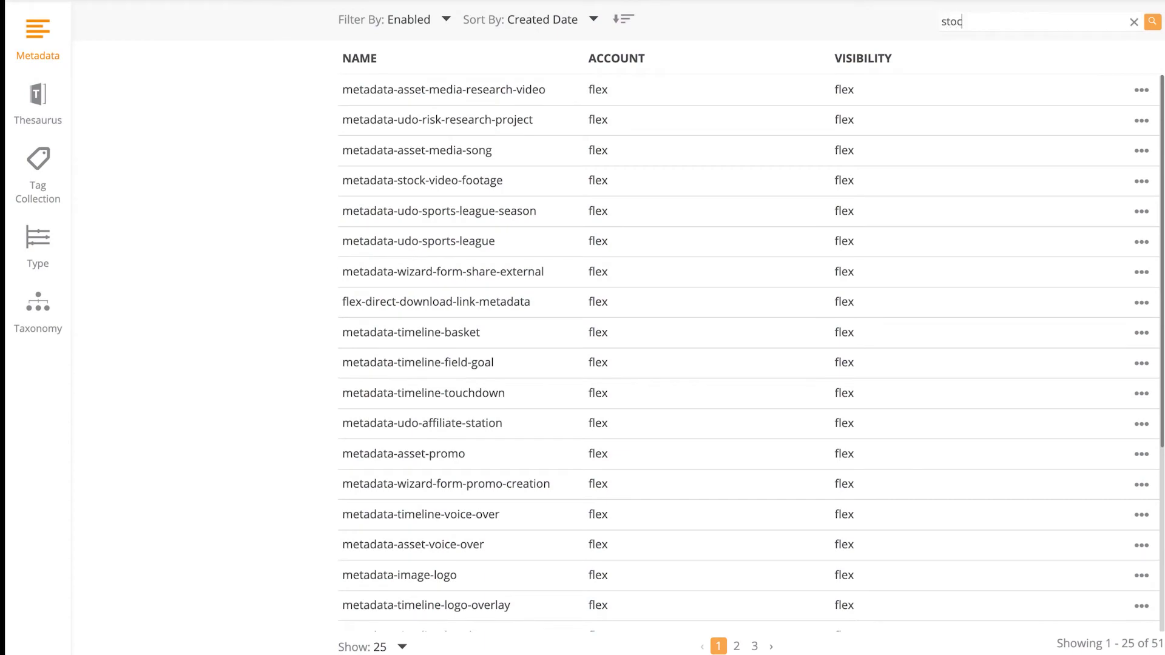
Filter the definitions by 'stock' and edit metadata-stock-video-footage.
{"action": "key", "text": "Return"}
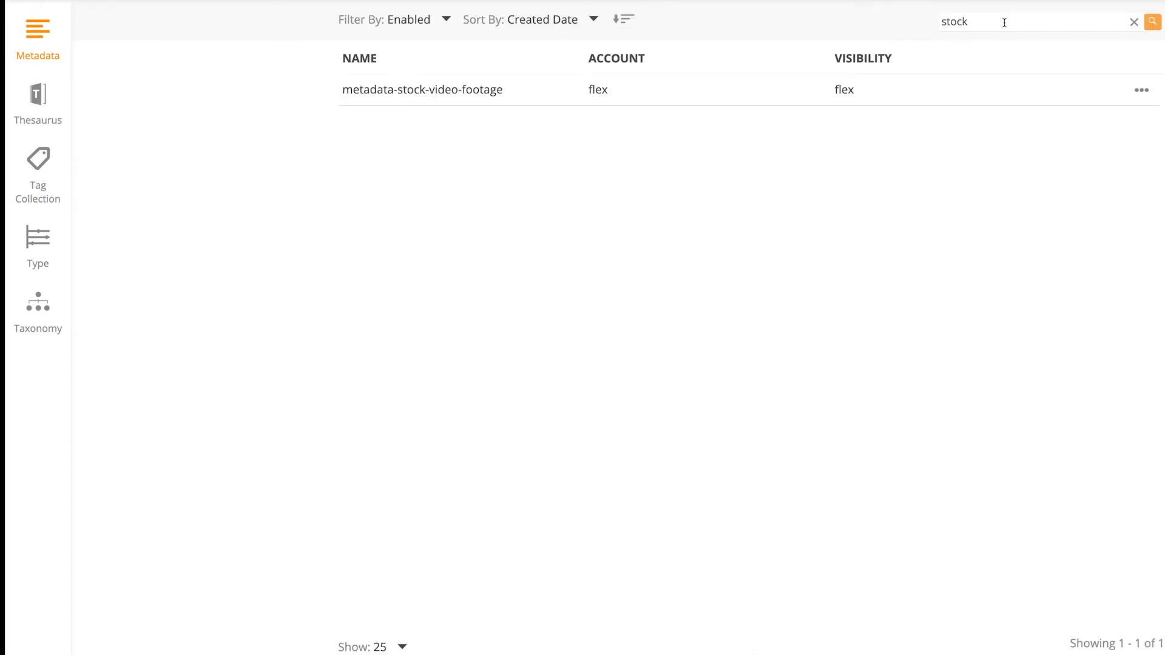
{"action": "left_click", "coordinate": [933, 94]}
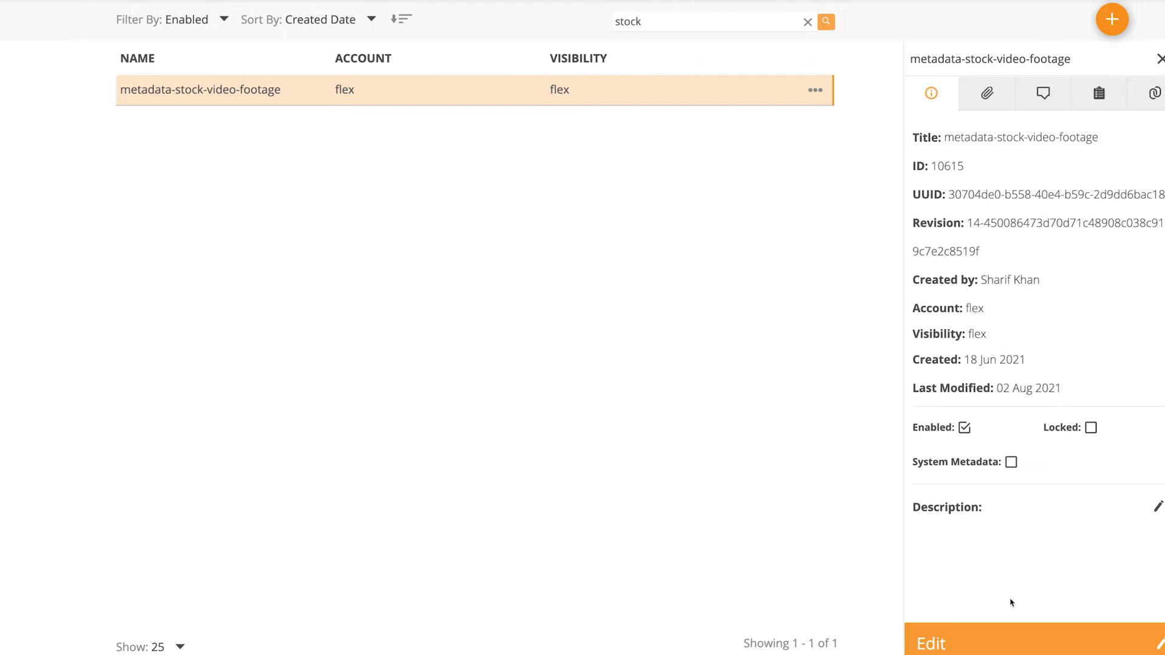
{"action": "left_click", "coordinate": [1003, 639]}
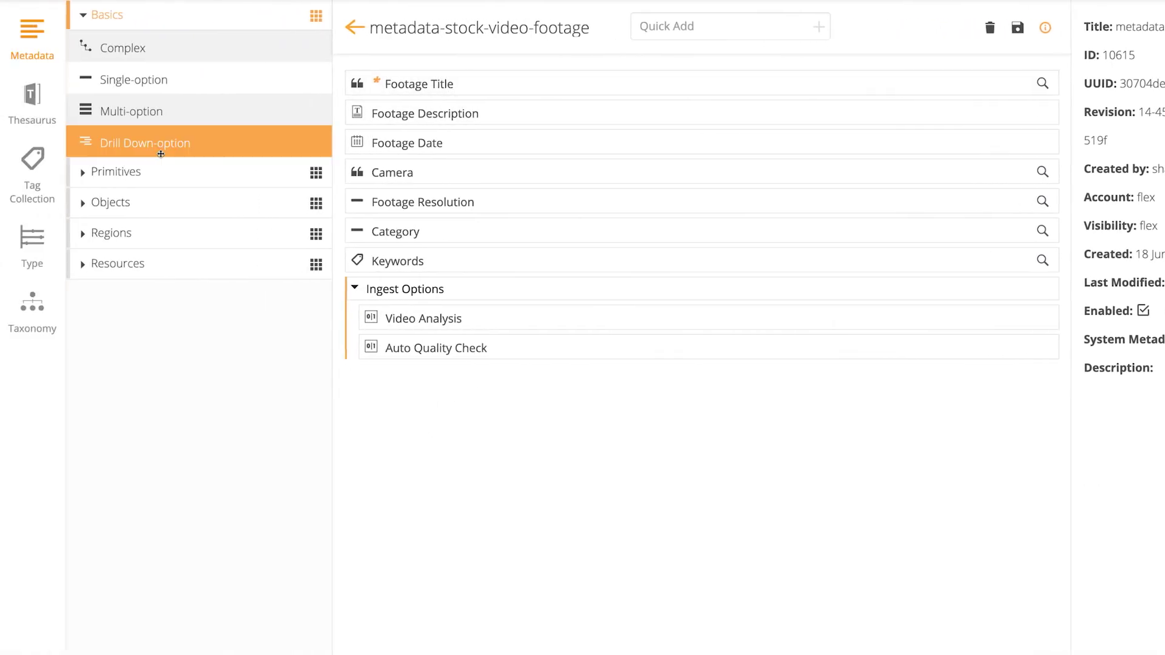
Add a String field below Ingest Options and name it 'New Metadata Field'.
{"action": "left_click", "coordinate": [85, 175]}
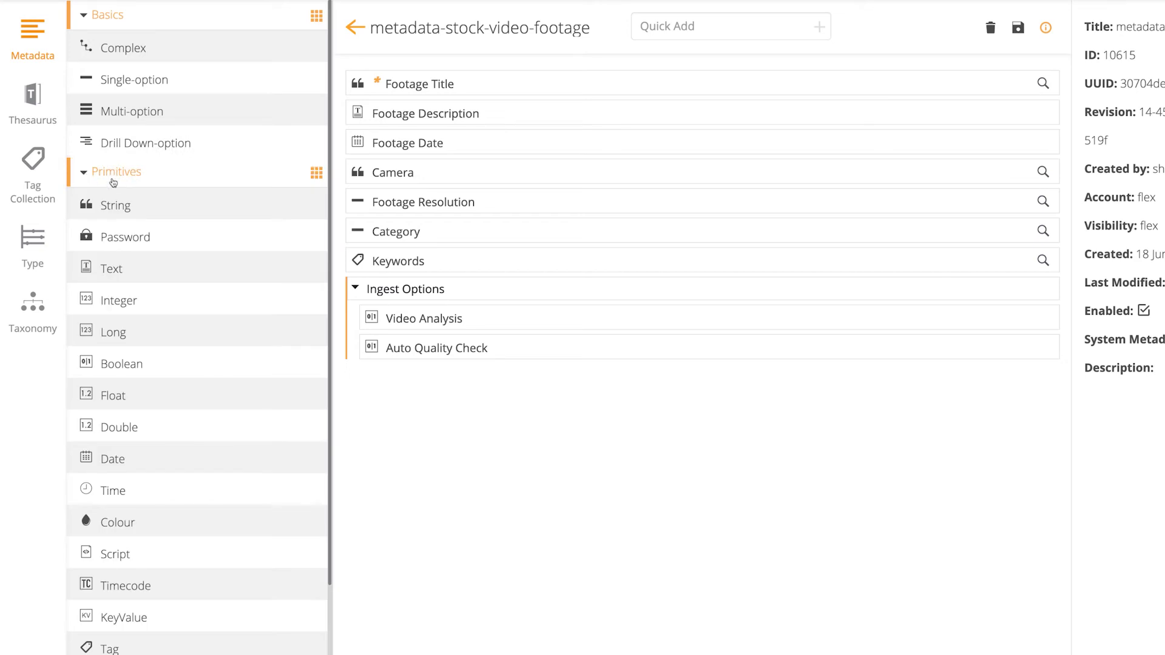
{"action": "left_click_drag", "start_coordinate": [138, 199], "coordinate": [484, 446]}
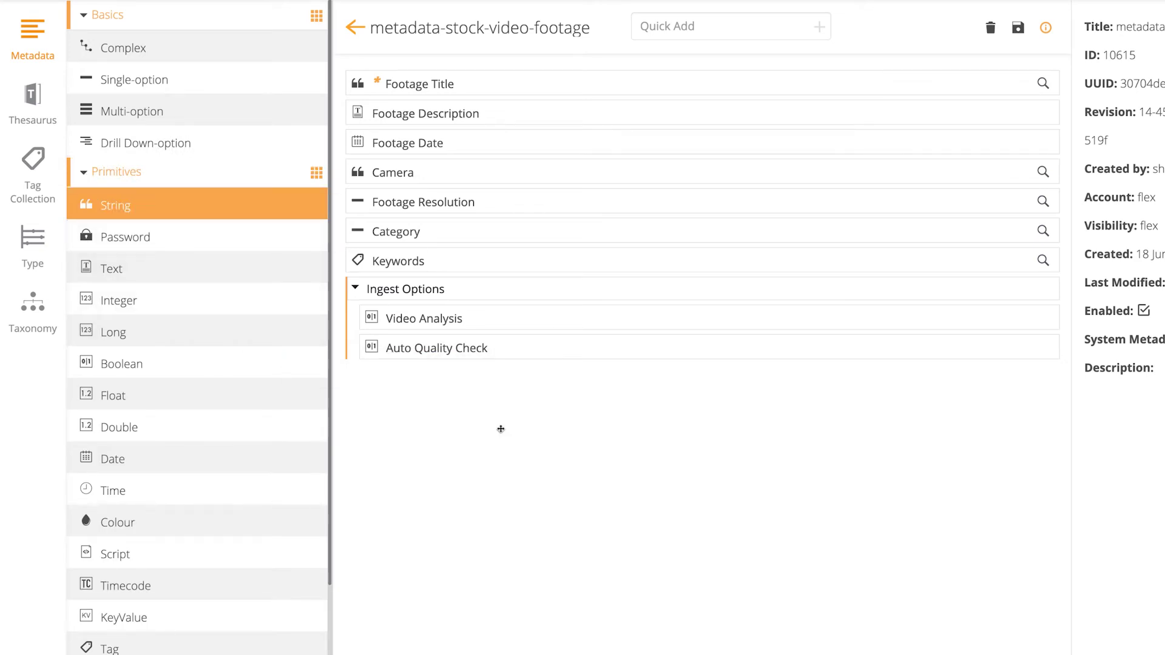
{"action": "left_click_drag", "start_coordinate": [501, 429], "coordinate": [500, 424]}
{"action": "left_click", "coordinate": [1136, 156]}
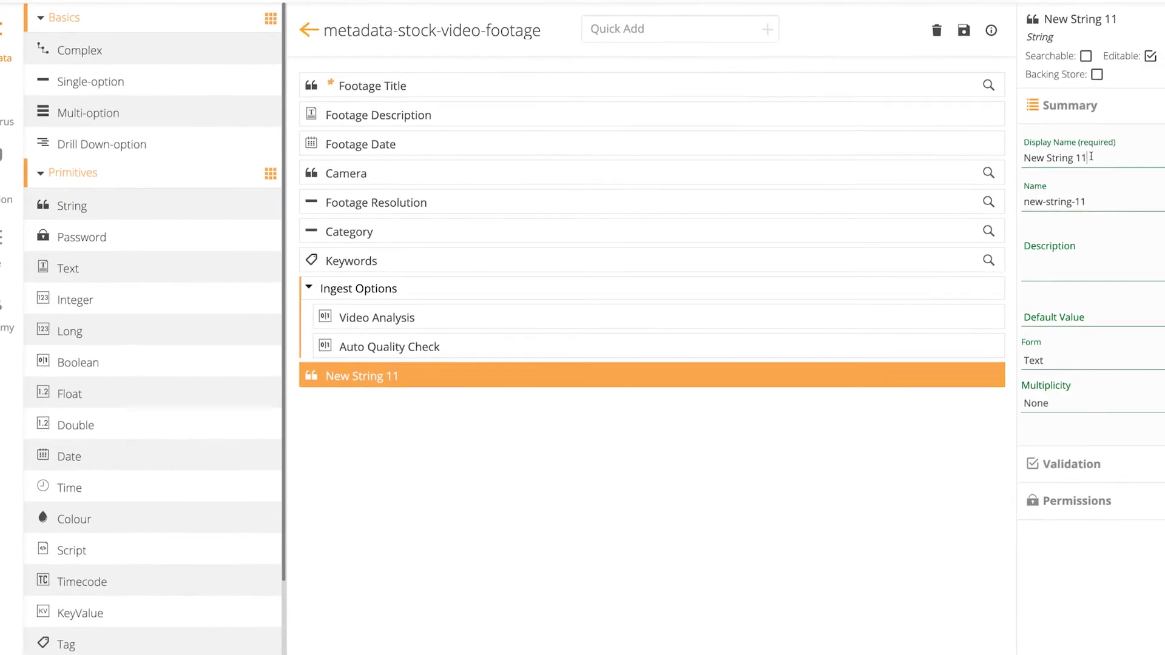
{"action": "left_click_drag", "start_coordinate": [1091, 156], "coordinate": [1031, 157]}
{"action": "type", "text": "N"}
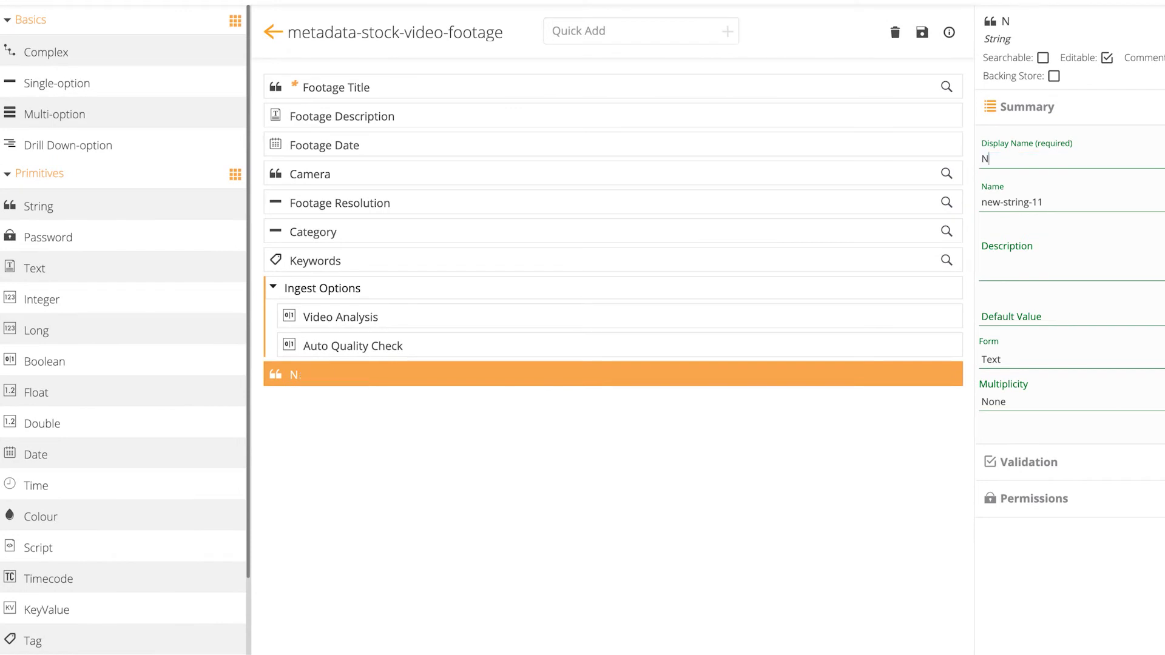
{"action": "type", "text": "ew Metadata"}
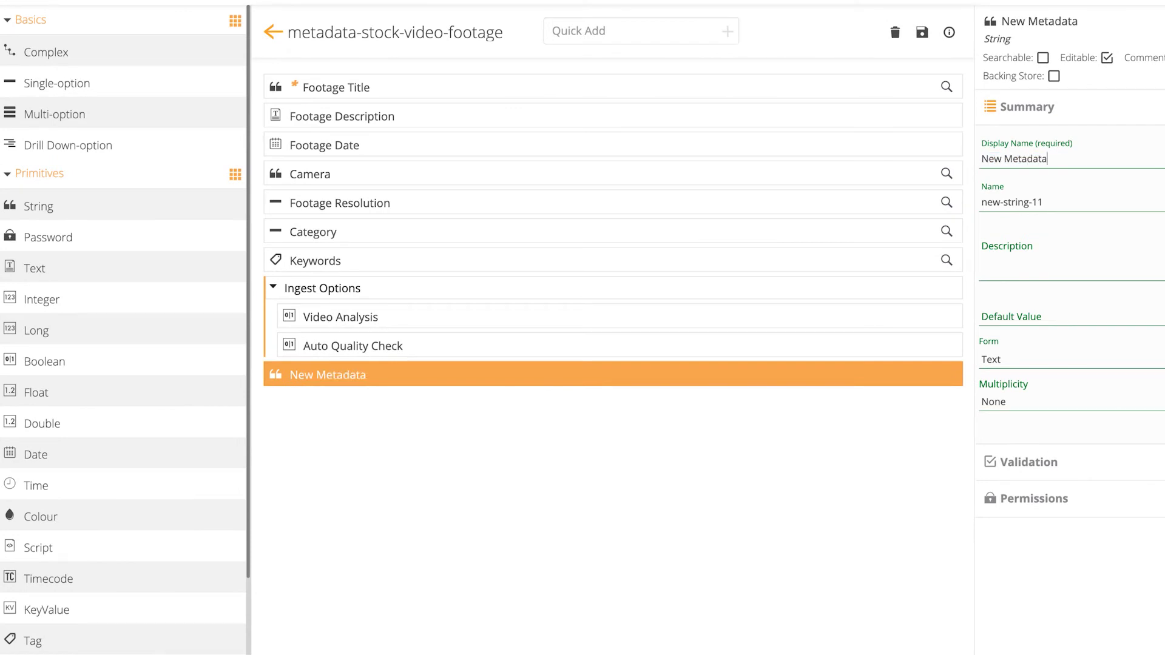
{"action": "type", "text": " Field"}
Set the new field's multiplicity to 1 and make it Required under Validation.
{"action": "left_click", "coordinate": [1046, 272]}
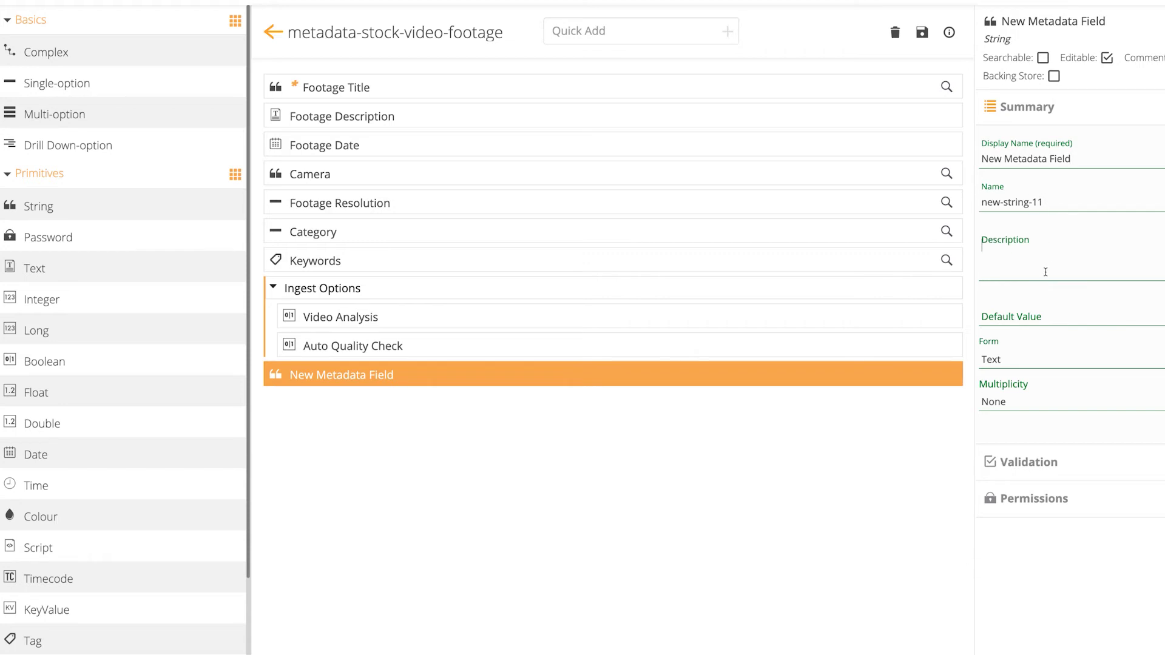
{"action": "left_click", "coordinate": [1020, 403]}
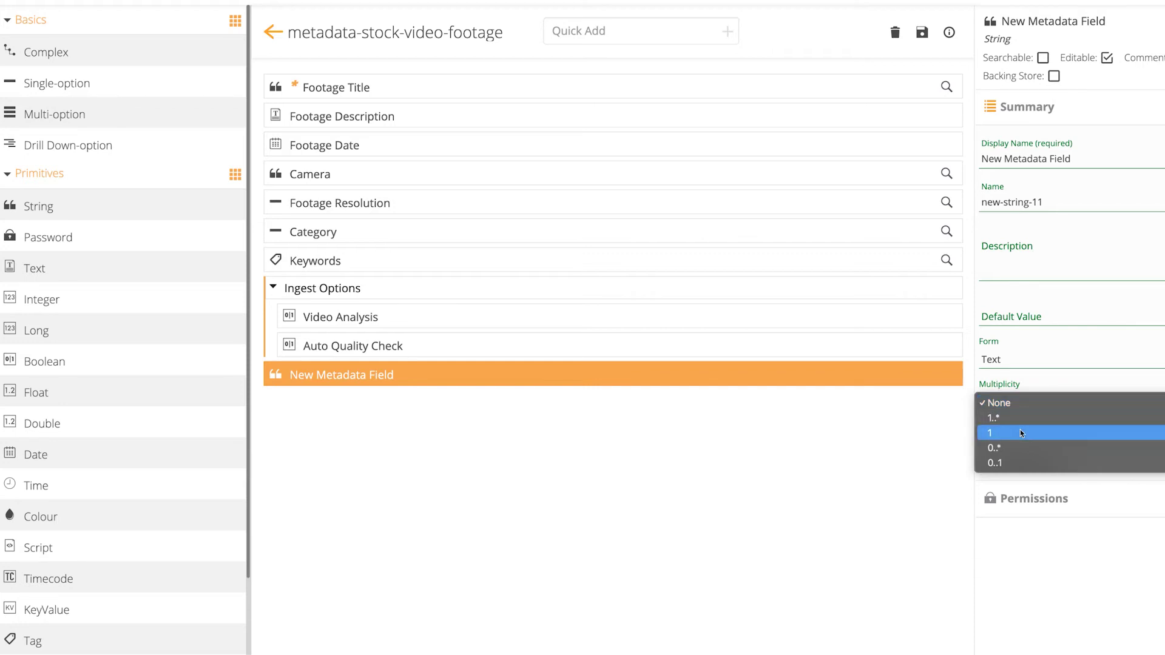
{"action": "left_click", "coordinate": [1021, 432]}
{"action": "left_click", "coordinate": [1035, 464]}
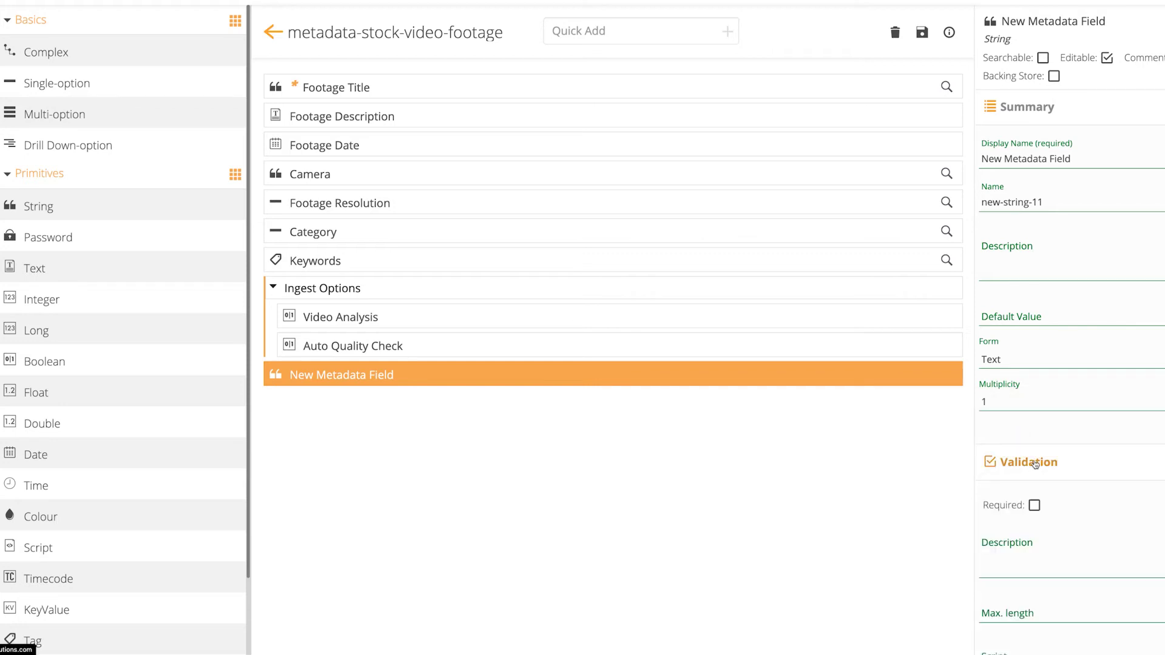
{"action": "left_click", "coordinate": [1035, 511]}
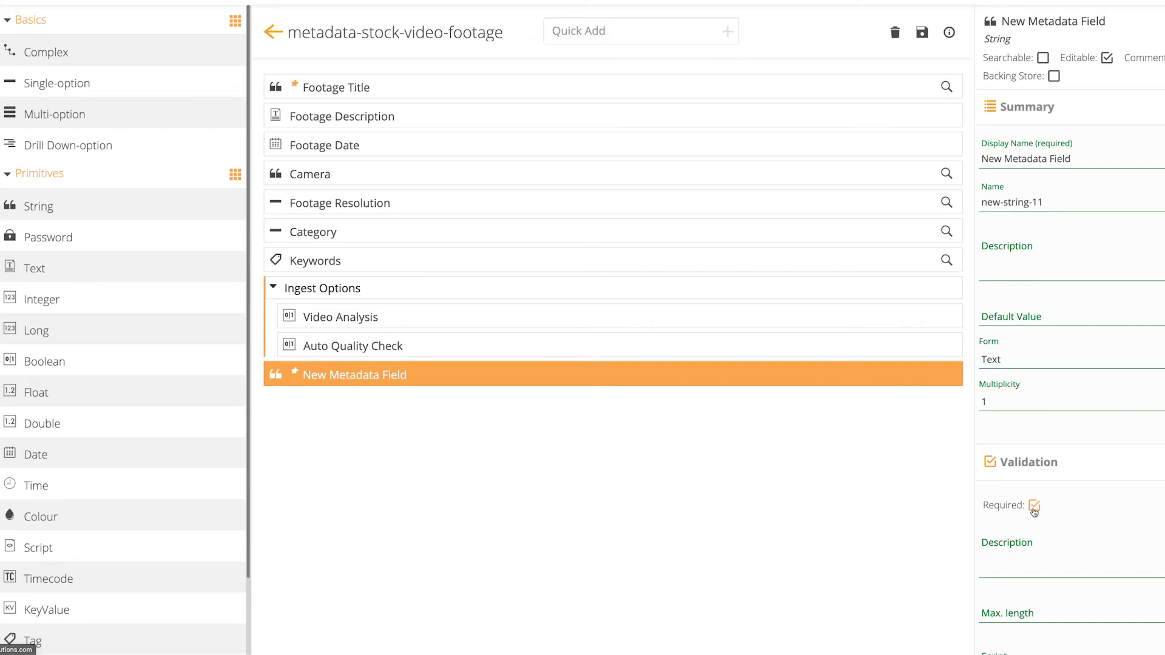
{"action": "left_click", "coordinate": [1059, 468]}
{"action": "left_click", "coordinate": [1058, 495]}
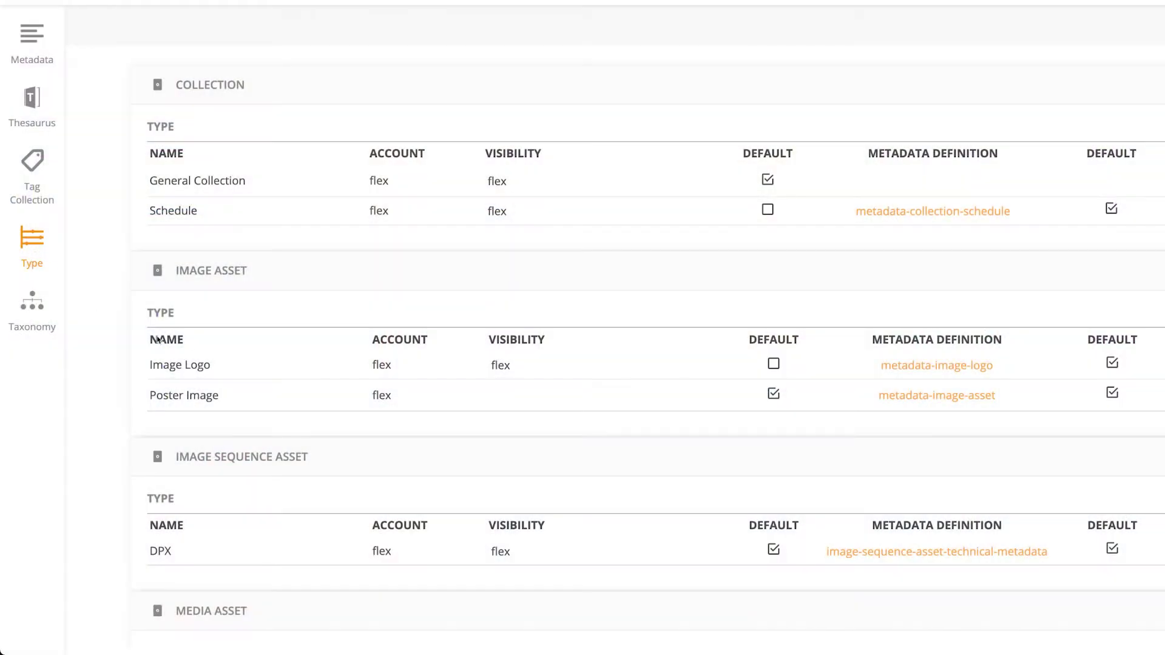
Scroll the Type page to the Media Asset table showing Stock Video's linked definition.
{"action": "scroll", "coordinate": [471, 293], "scroll_direction": "down", "scroll_amount": 5}
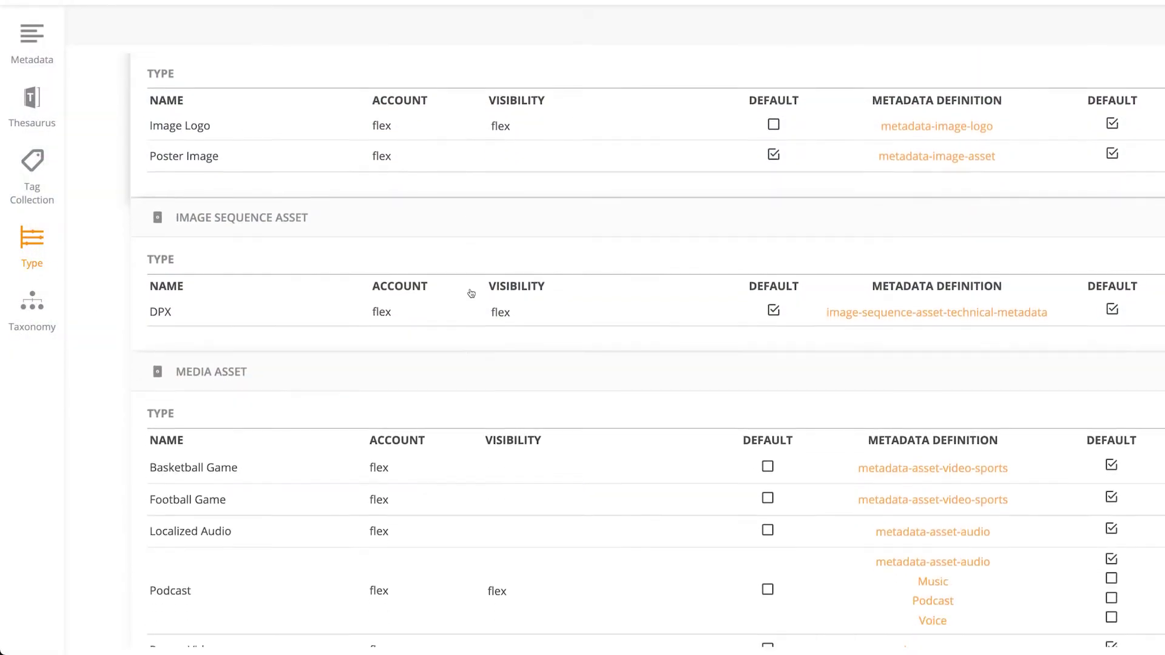
{"action": "scroll", "coordinate": [471, 293], "scroll_direction": "down", "scroll_amount": 3}
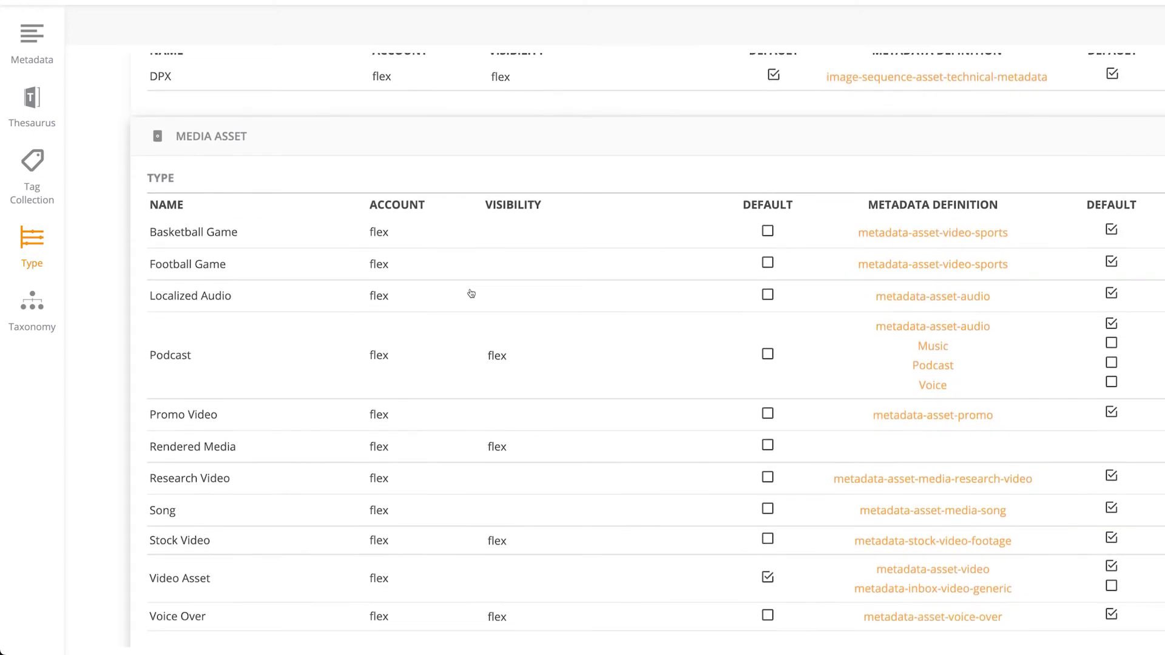
{"action": "scroll", "coordinate": [471, 293], "scroll_direction": "down", "scroll_amount": 2}
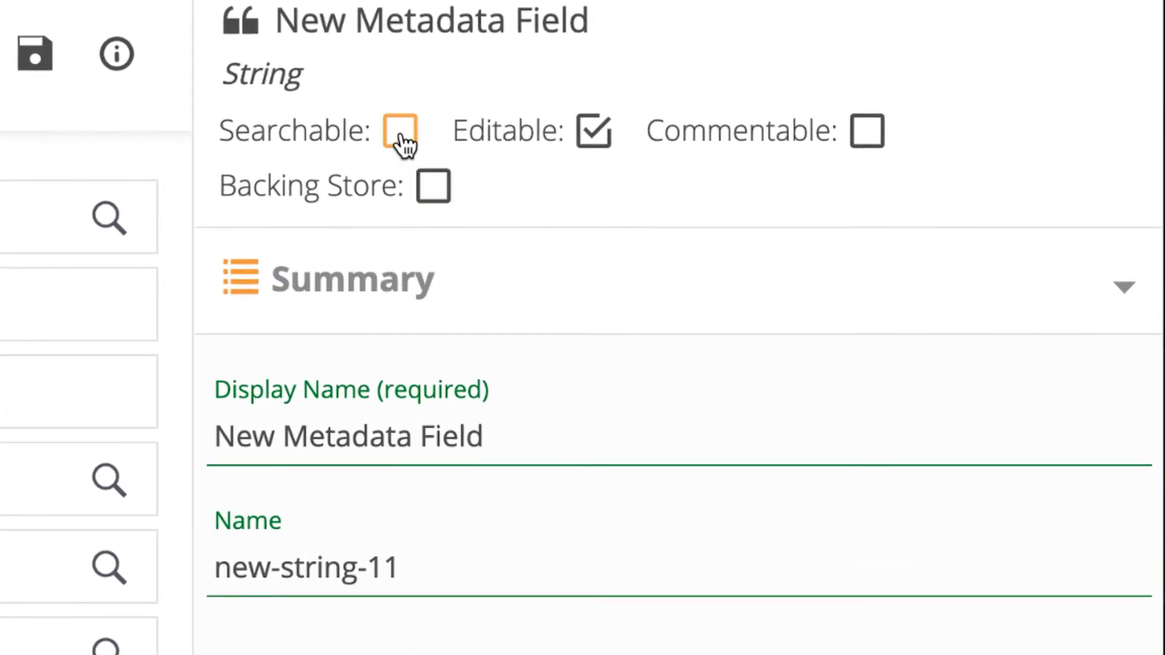
Mark the New Metadata Field in the stock footage definition as Searchable, keeping it Editable.
{"action": "left_click", "coordinate": [401, 144]}
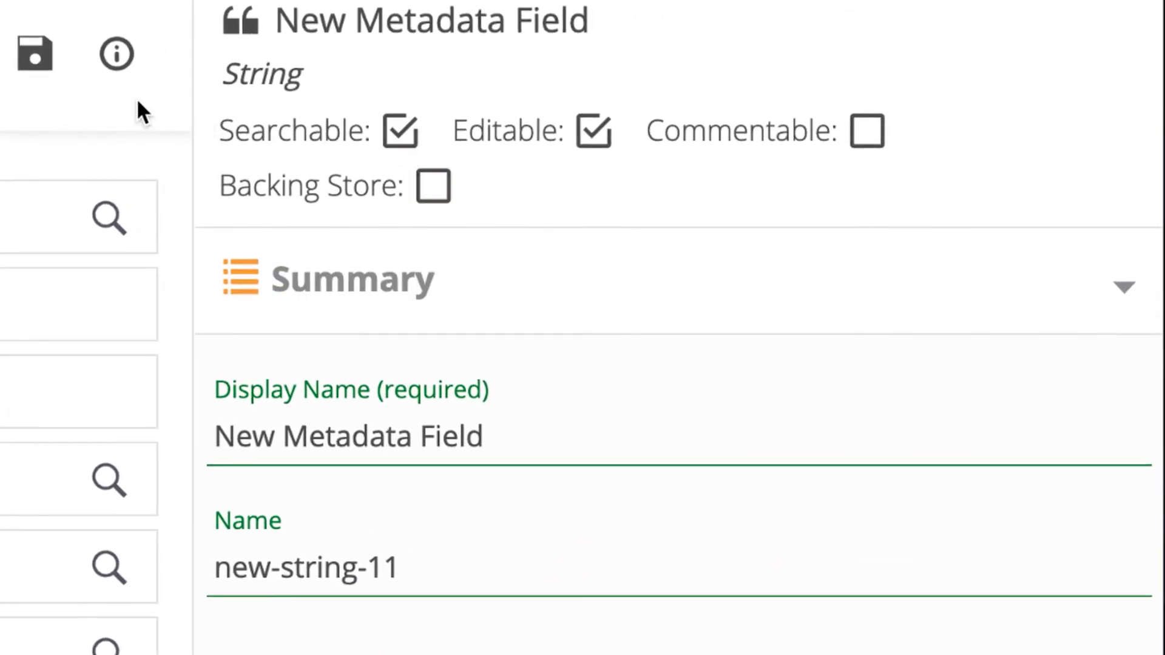